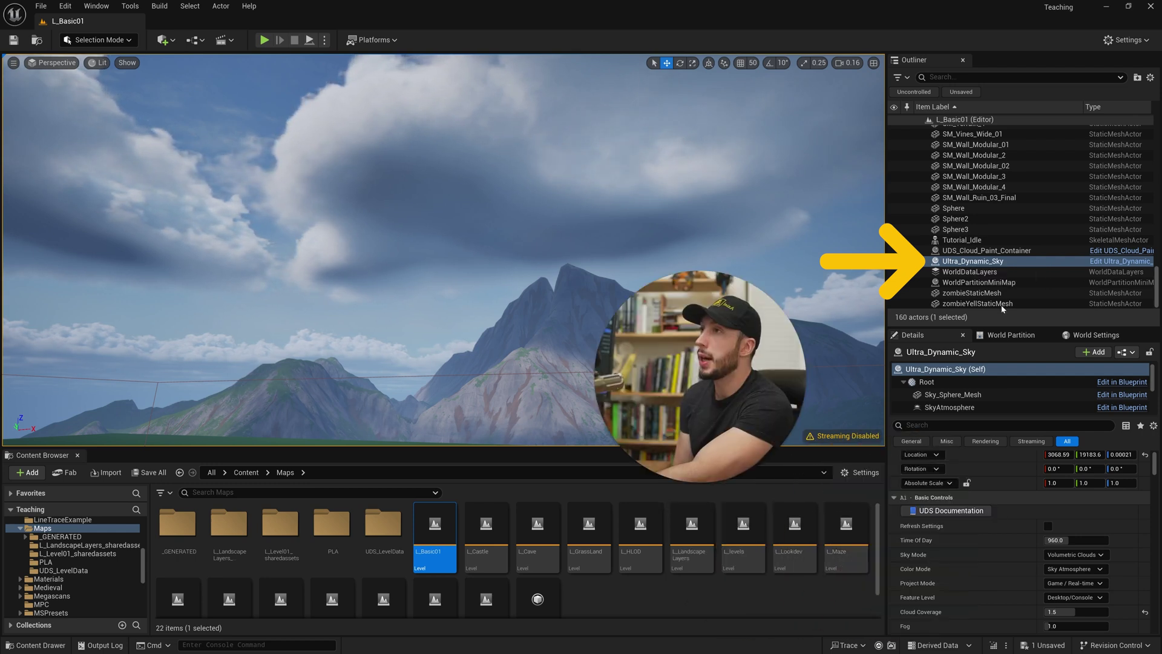
# Delete the UDS_Cloud_Paint_Container actor despite its reference from Ultra_Dynamic_Sky, and reload the L_Basic01 level.
pyautogui.click(993, 251)
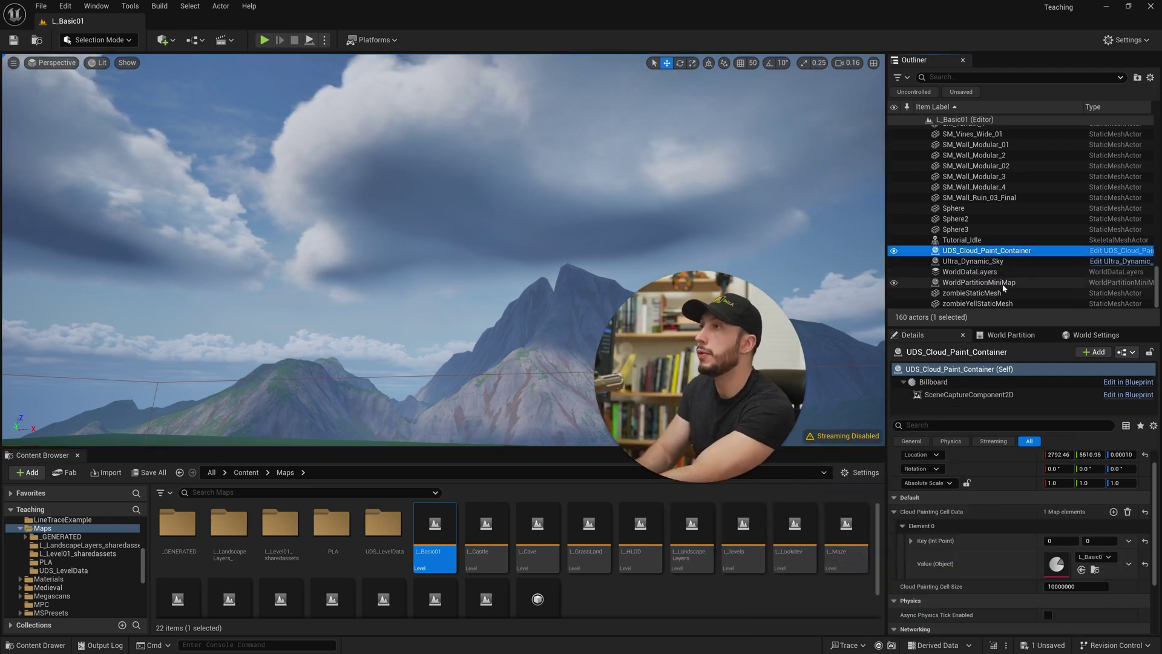
pyautogui.press('Delete')
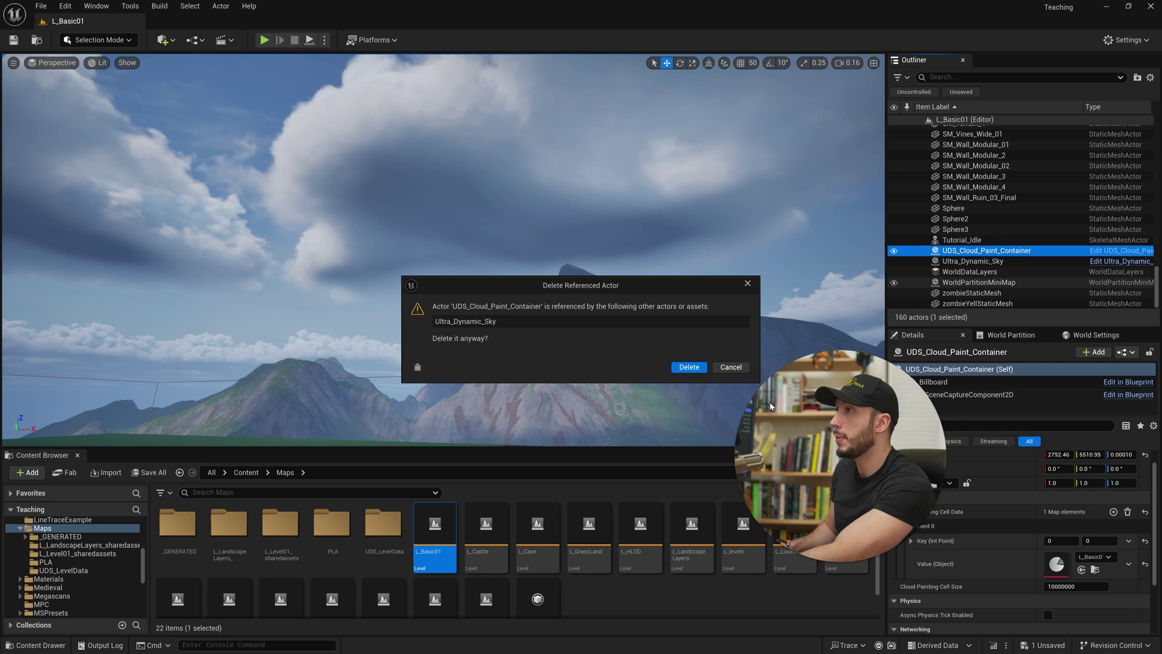
pyautogui.click(688, 367)
pyautogui.doubleClick(422, 529)
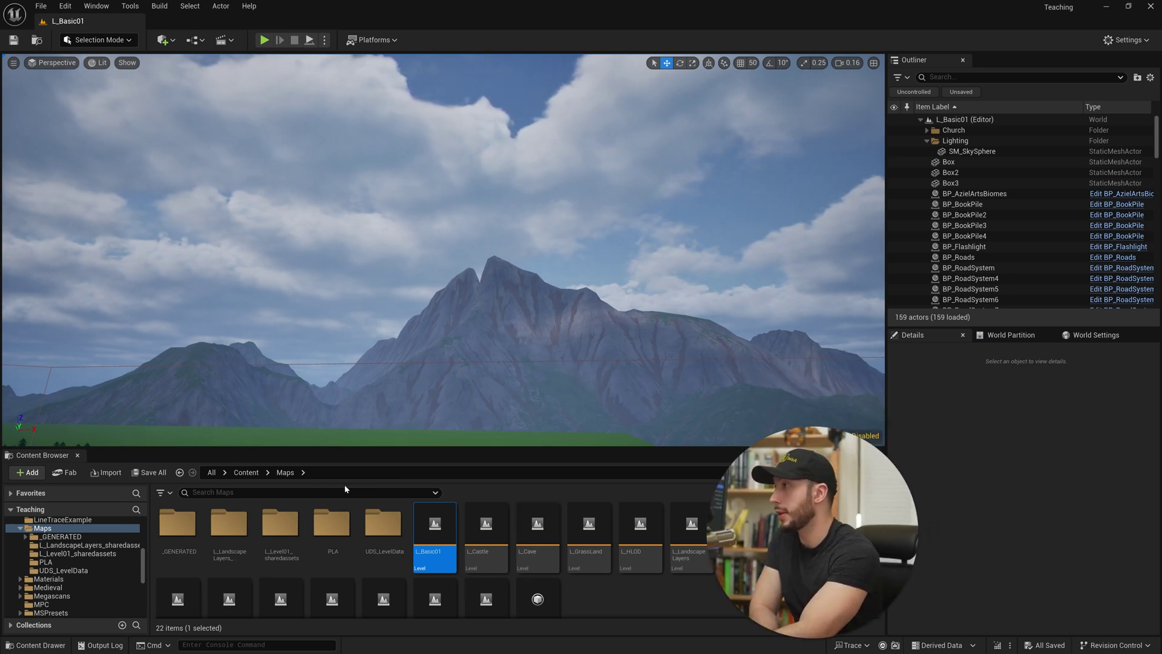
# Open the UltraDynamicSky/Blueprints folder in the project content.
pyautogui.click(246, 472)
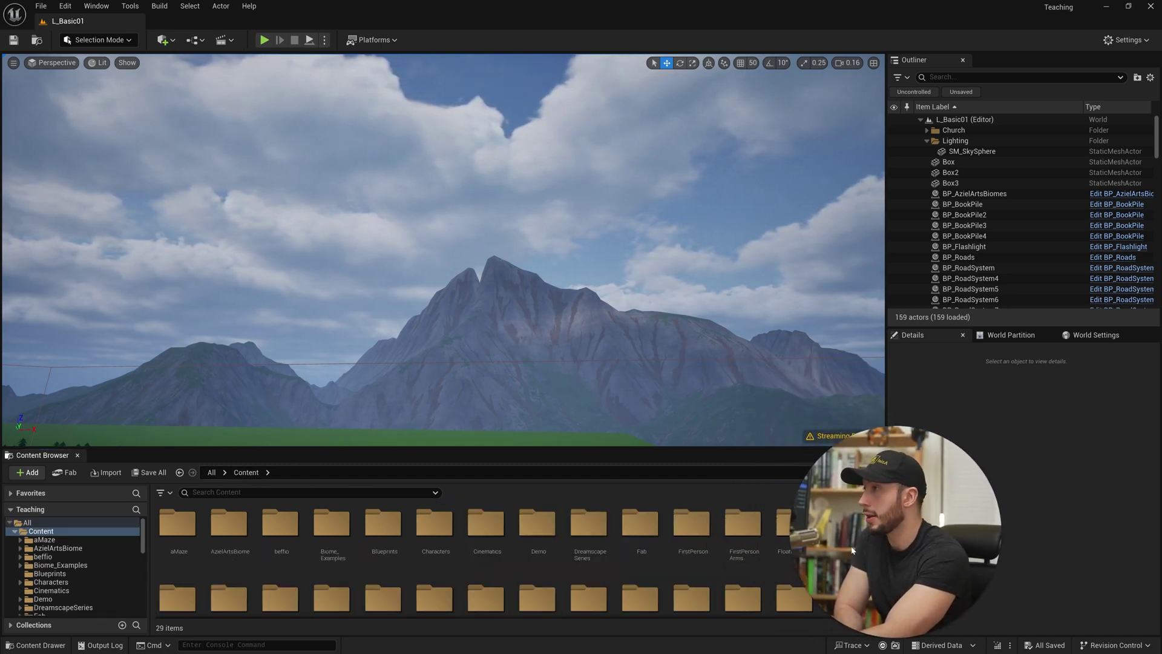
pyautogui.scroll(-1, 740, 569)
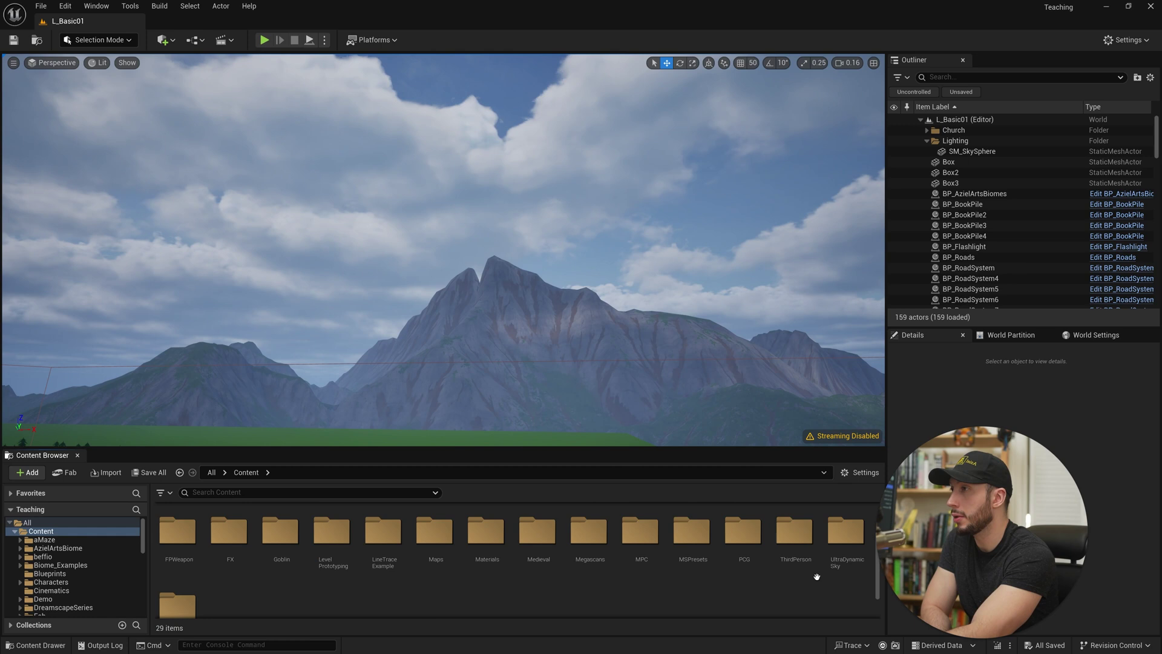
pyautogui.doubleClick(851, 543)
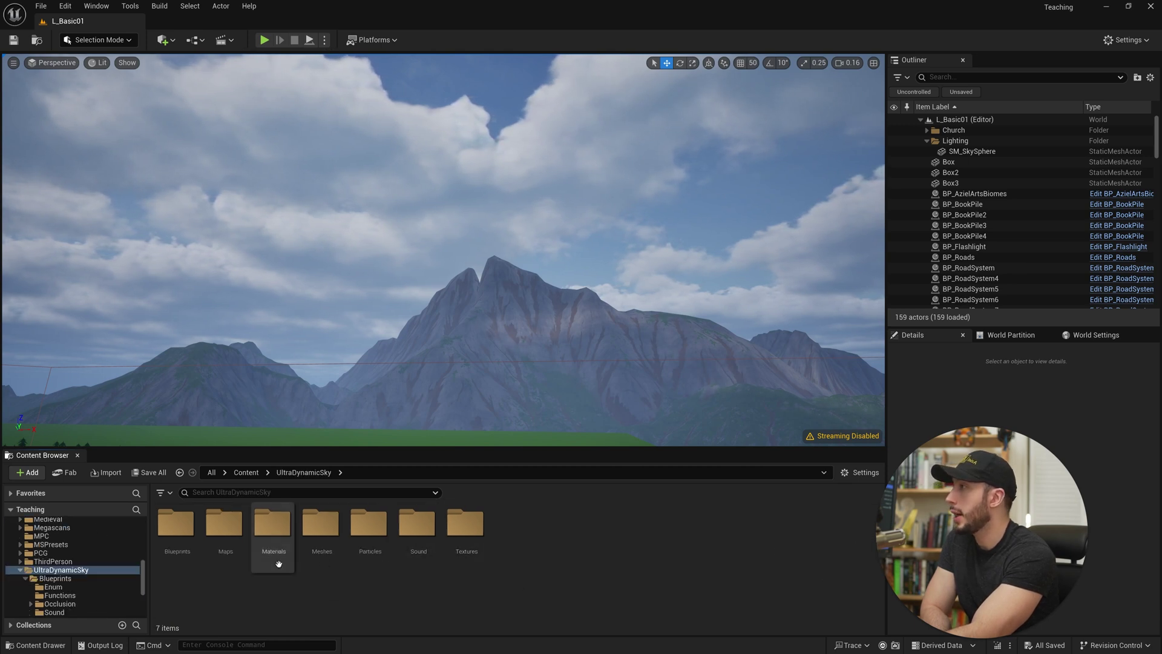
pyautogui.doubleClick(176, 524)
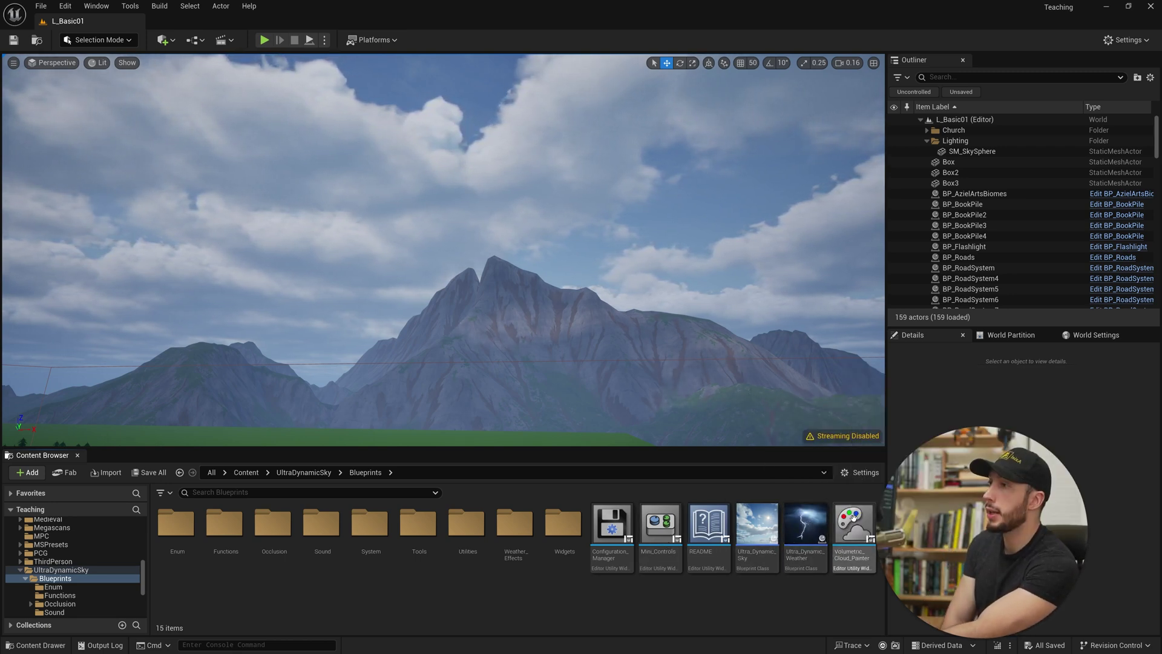
# Run the Volumetric_Cloud_Painter editor utility widget, start painting, and position its window so the viewport's clouds stay visible.
pyautogui.moveTo(851, 527)
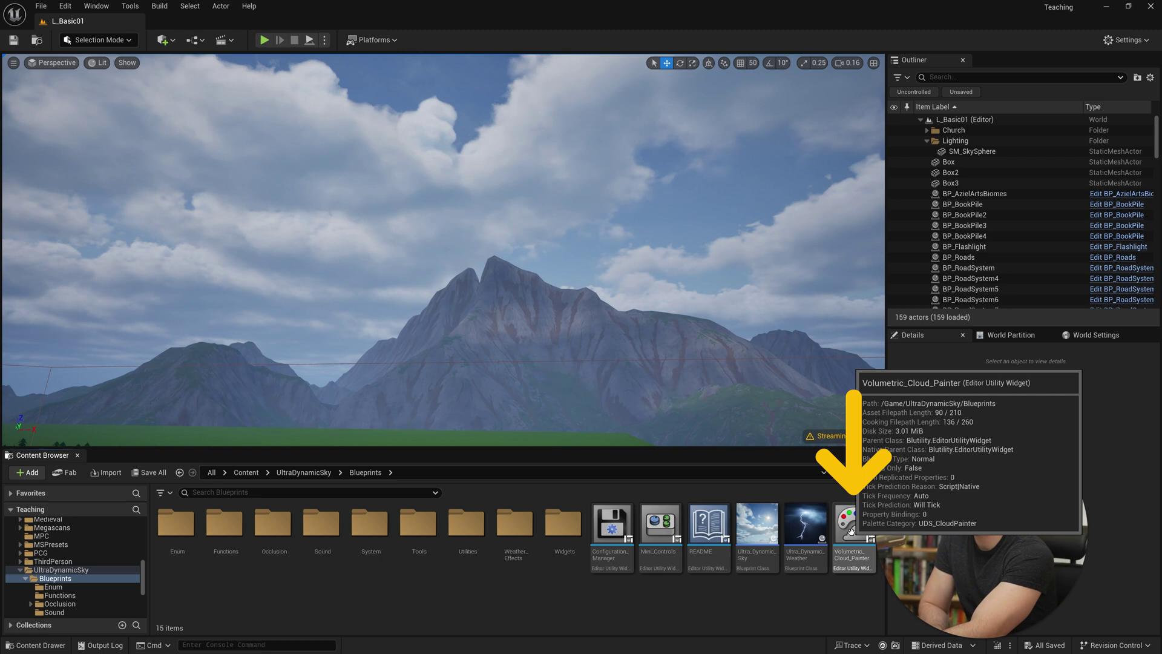
pyautogui.rightClick(851, 528)
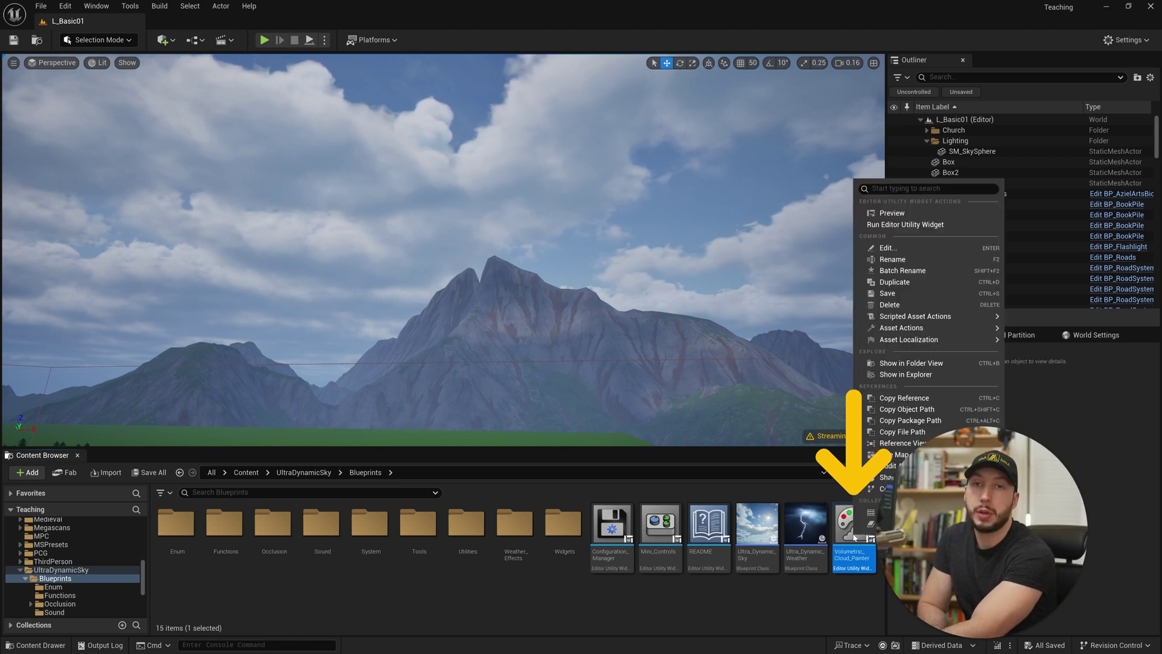
pyautogui.click(936, 224)
pyautogui.moveTo(381, 161)
pyautogui.mouseDown()
pyautogui.moveTo(452, 282)
pyautogui.moveTo(781, 81)
pyautogui.moveTo(788, 91)
pyautogui.moveTo(731, 79)
pyautogui.mouseUp()
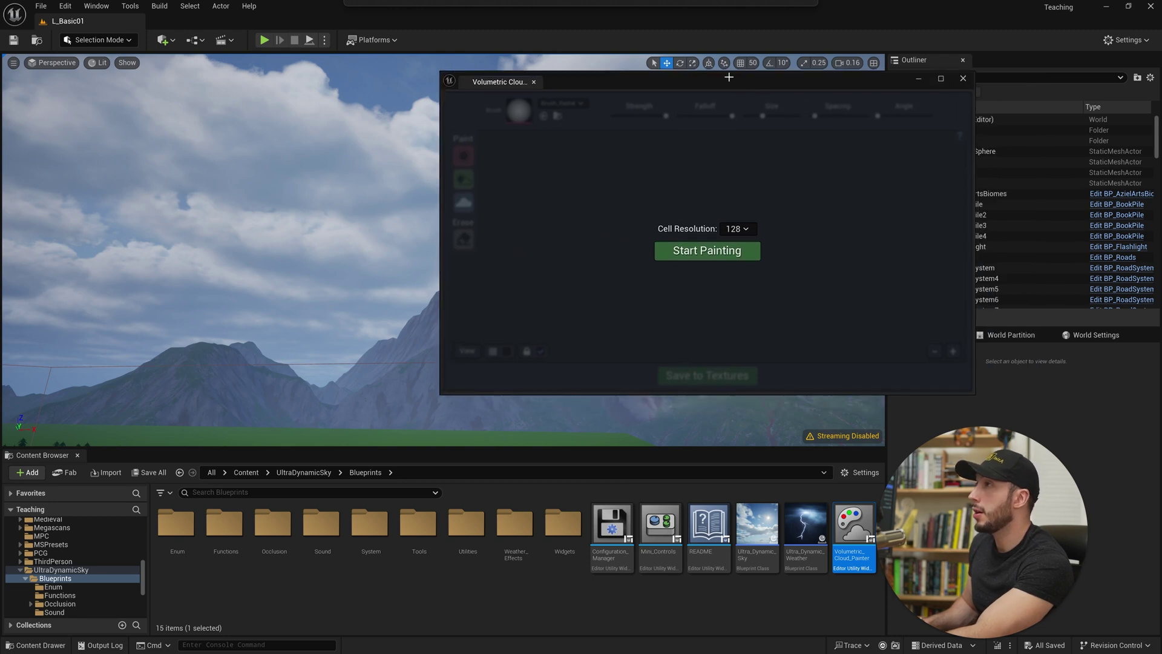
pyautogui.click(707, 251)
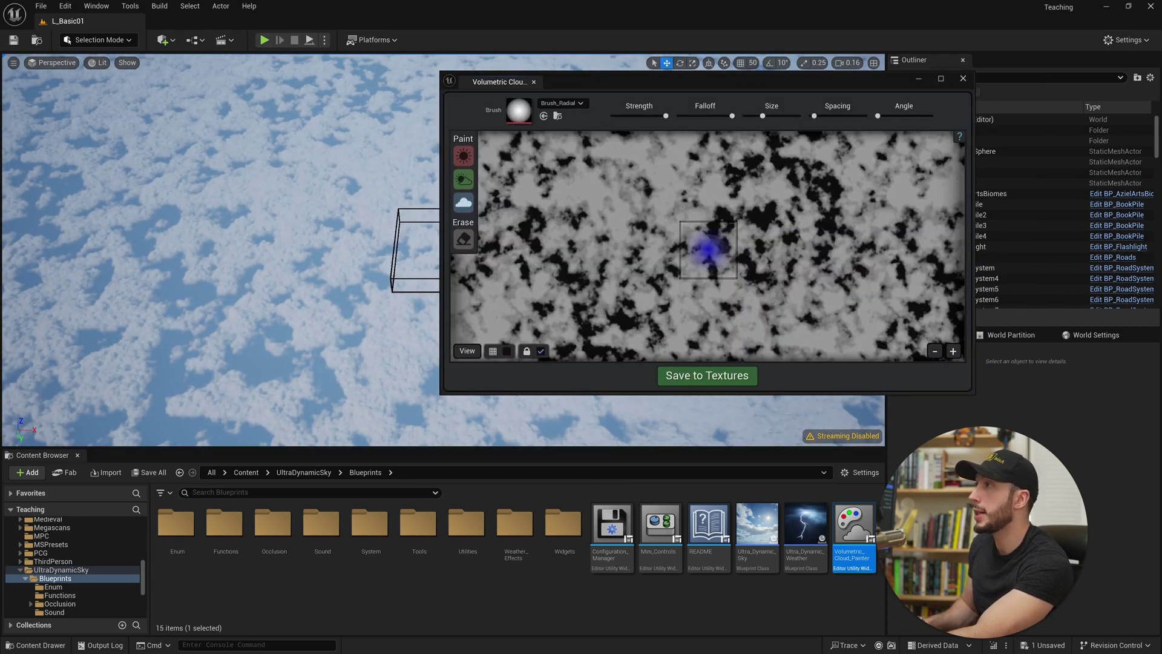
pyautogui.moveTo(735, 81); pyautogui.dragTo(633, 111)
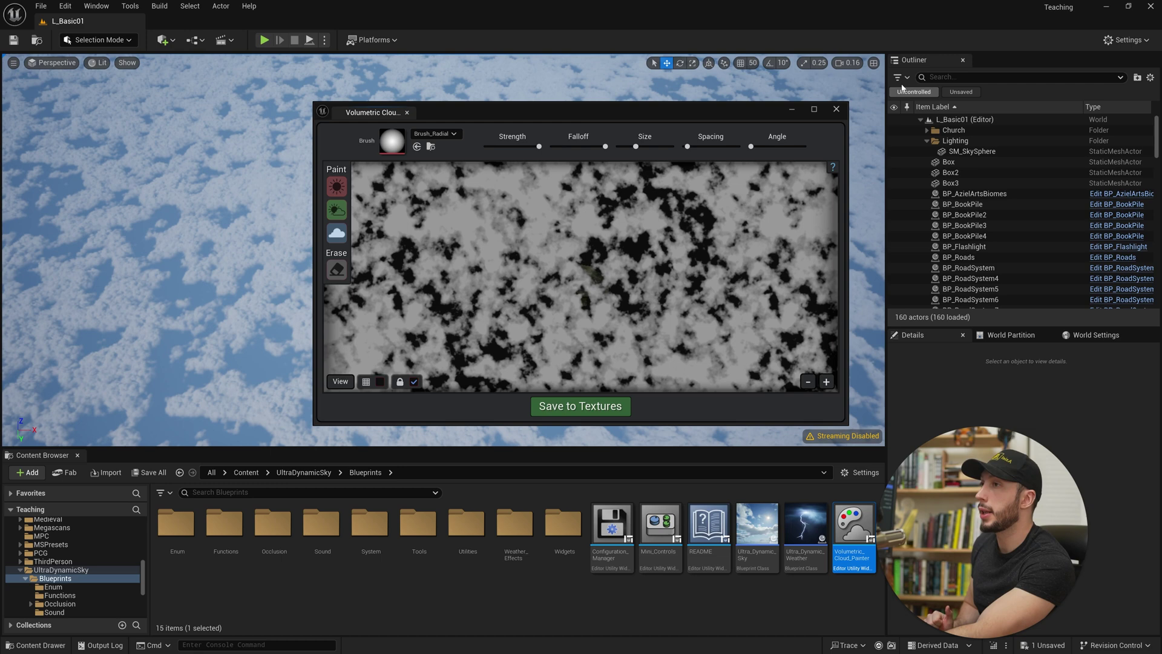
pyautogui.scroll(-20, 1020, 278)
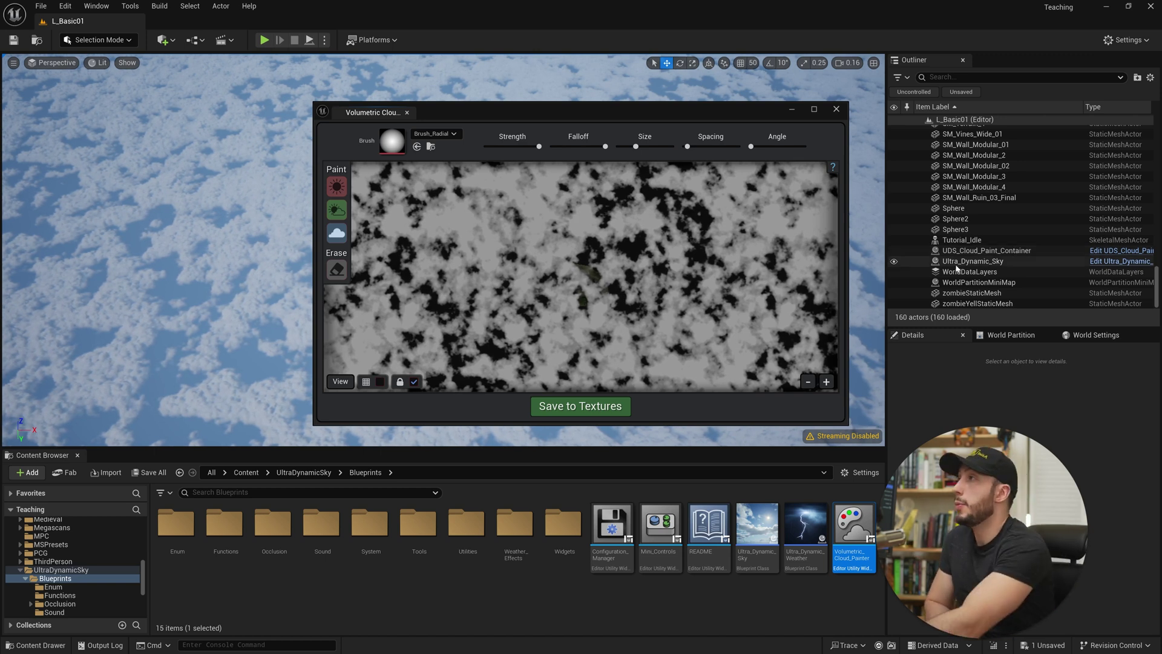
pyautogui.moveTo(585, 118); pyautogui.dragTo(725, 118)
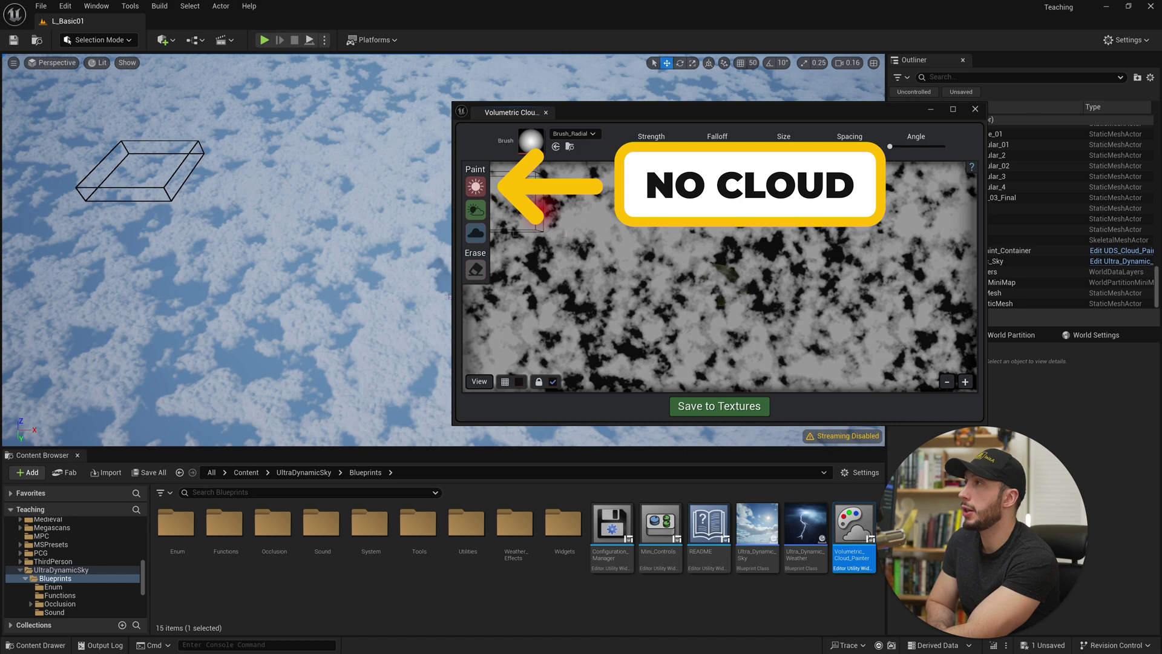
# Paint overlapping patches of no cloud, partial cloud and full cloud near the centre of the cloud map.
pyautogui.moveTo(675, 273)
pyautogui.mouseDown()
pyautogui.moveTo(562, 226)
pyautogui.moveTo(692, 277)
pyautogui.mouseUp()
pyautogui.click(476, 210)
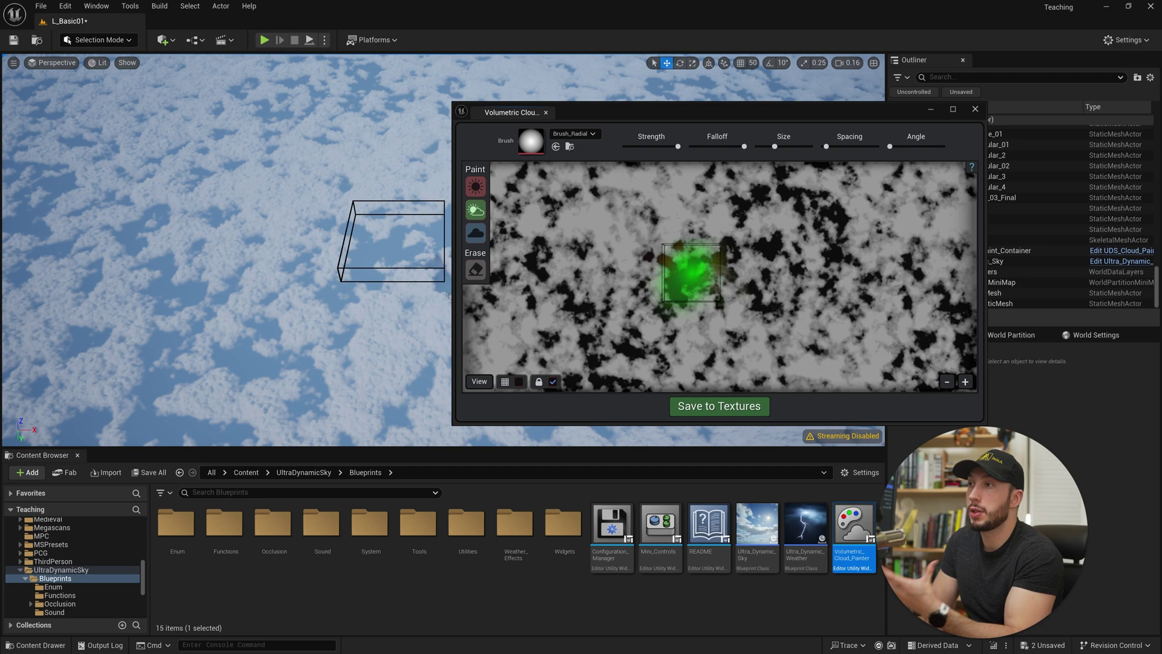
pyautogui.click(475, 233)
pyautogui.moveTo(683, 279)
pyautogui.mouseDown()
pyautogui.moveTo(659, 277)
pyautogui.moveTo(686, 269)
pyautogui.moveTo(725, 293)
pyautogui.mouseUp()
# Paint partial-cloud strokes over the full-cloud patch and across the area beside it at closer zoom.
pyautogui.click(964, 382)
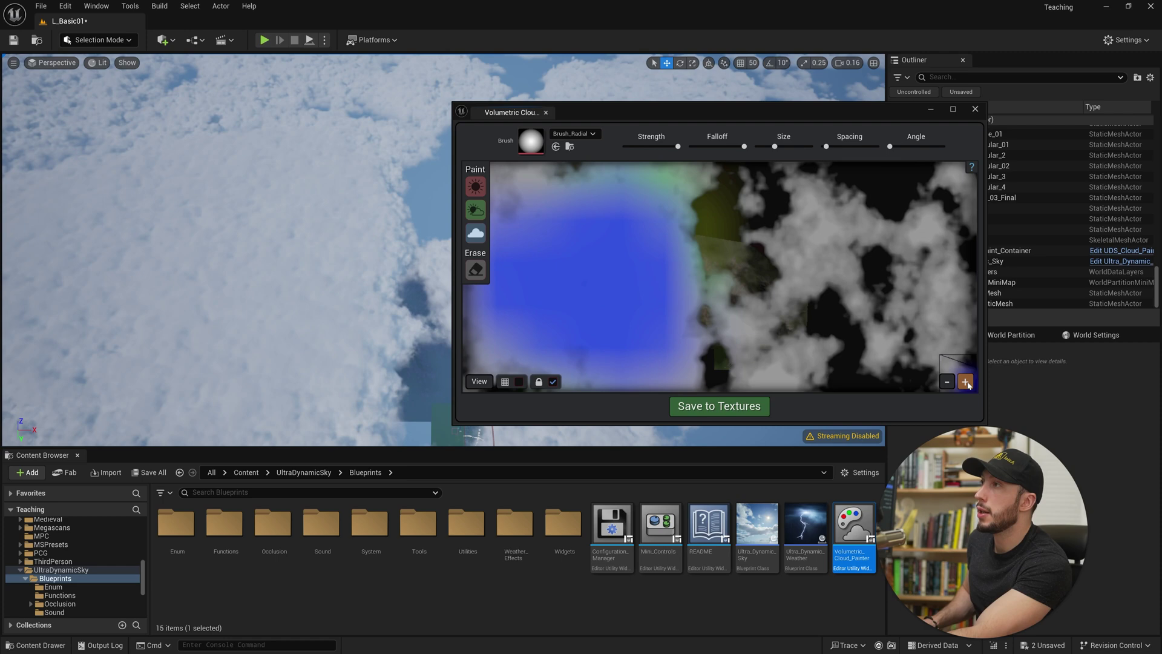
pyautogui.click(947, 382)
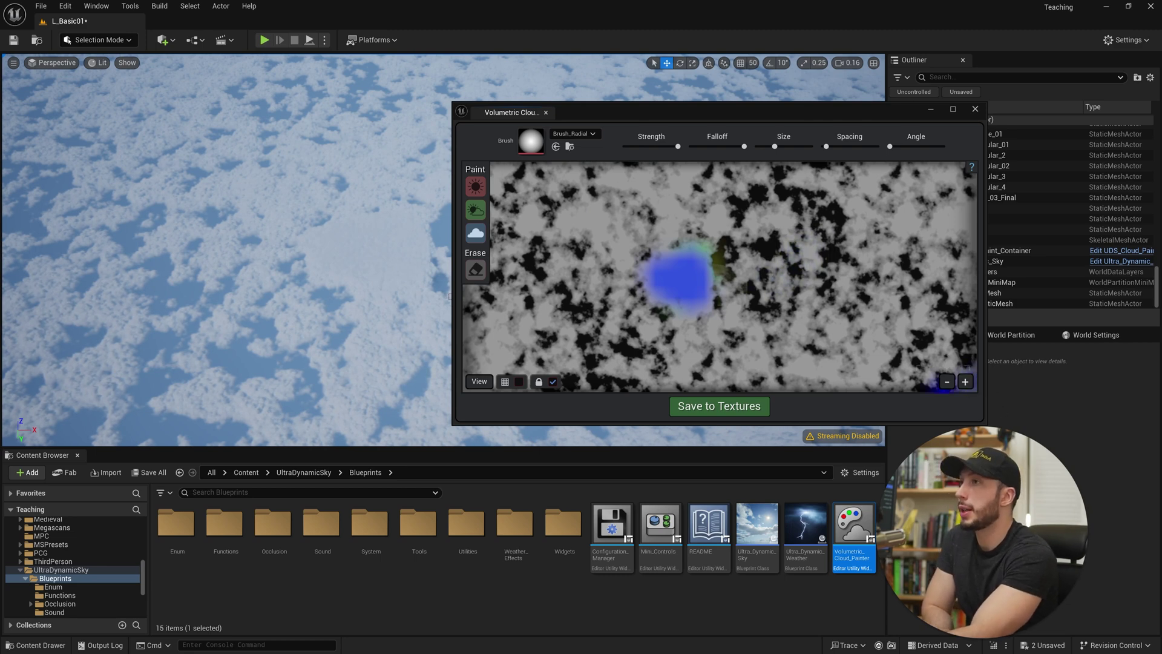
pyautogui.click(965, 382)
pyautogui.click(965, 382)
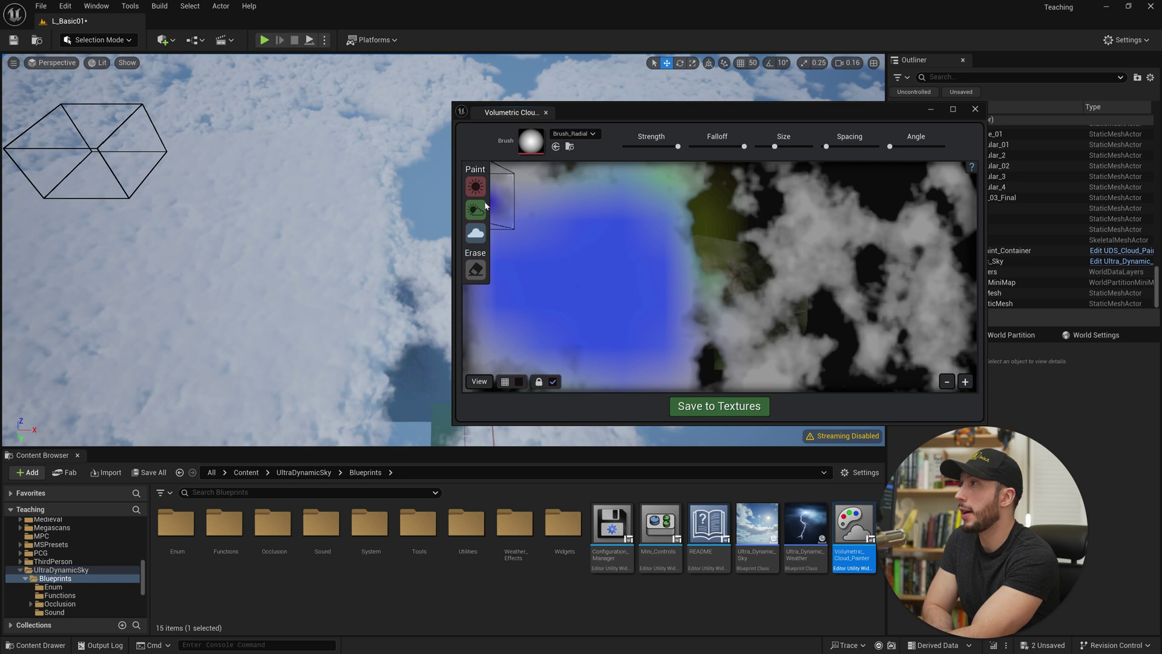
pyautogui.moveTo(717, 263)
pyautogui.mouseDown()
pyautogui.moveTo(674, 306)
pyautogui.moveTo(623, 326)
pyautogui.moveTo(753, 273)
pyautogui.moveTo(711, 253)
pyautogui.moveTo(587, 285)
pyautogui.moveTo(555, 213)
pyautogui.moveTo(522, 272)
pyautogui.moveTo(487, 269)
pyautogui.moveTo(651, 197)
pyautogui.moveTo(548, 315)
pyautogui.moveTo(751, 188)
pyautogui.moveTo(515, 242)
pyautogui.moveTo(666, 297)
pyautogui.moveTo(509, 342)
pyautogui.moveTo(490, 219)
pyautogui.moveTo(778, 260)
pyautogui.moveTo(766, 303)
pyautogui.moveTo(878, 303)
pyautogui.mouseUp()
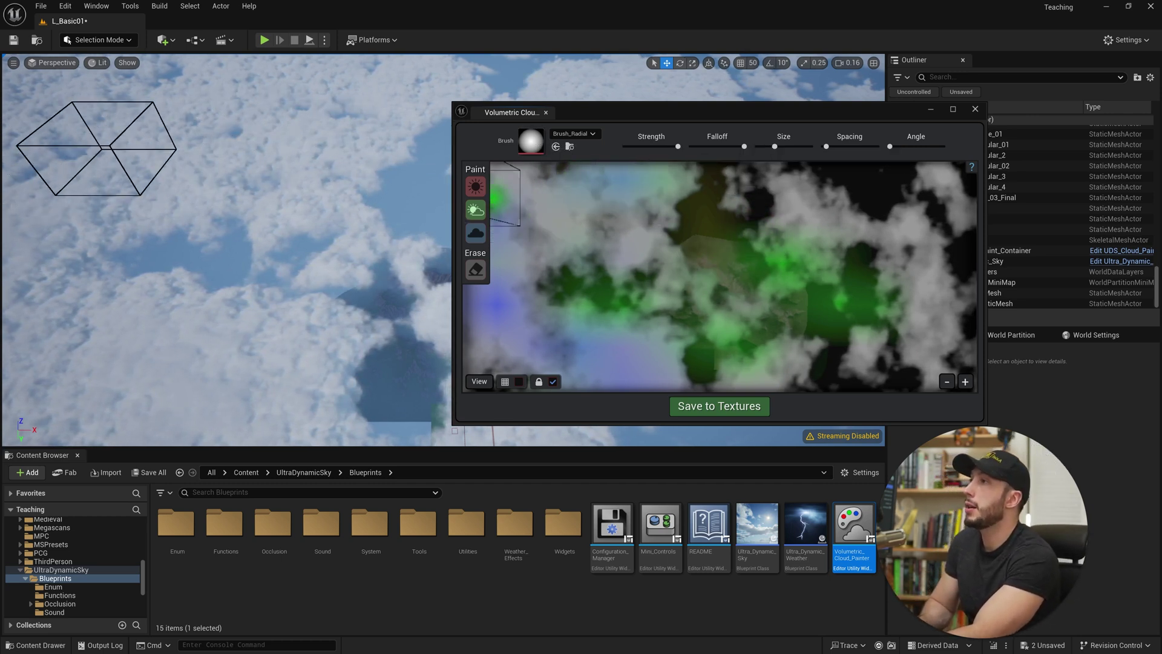
# Paint full-cloud strokes over the partly clouded area, save the painting to textures and close the cloud painter.
pyautogui.press('3')
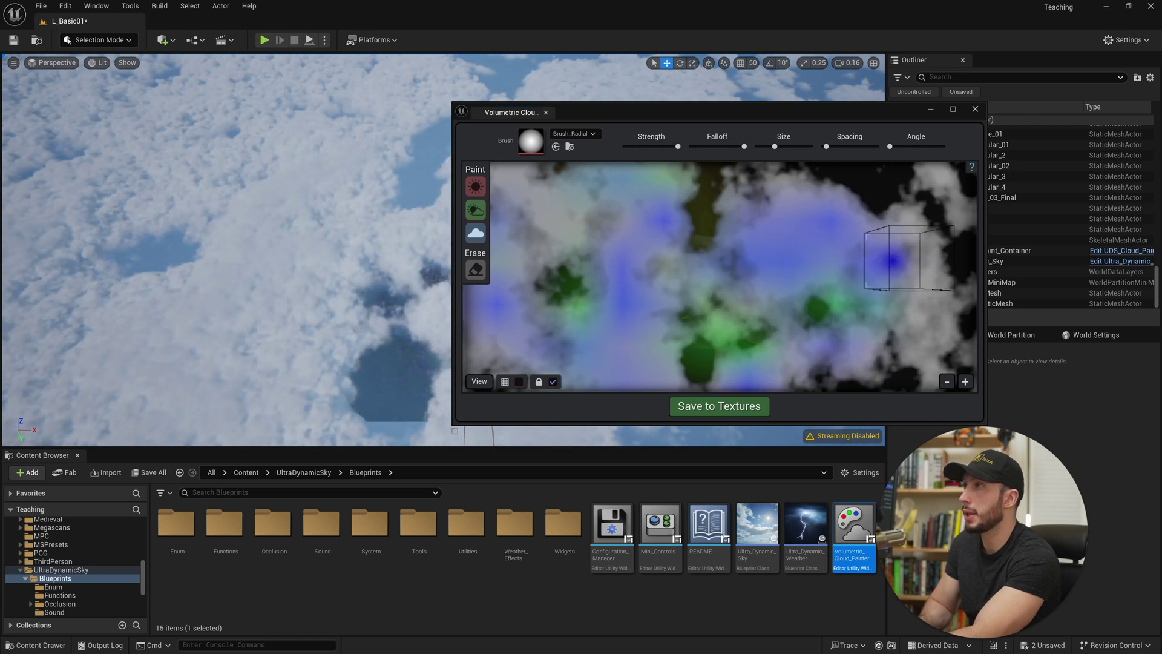
pyautogui.moveTo(892, 260); pyautogui.dragTo(932, 212)
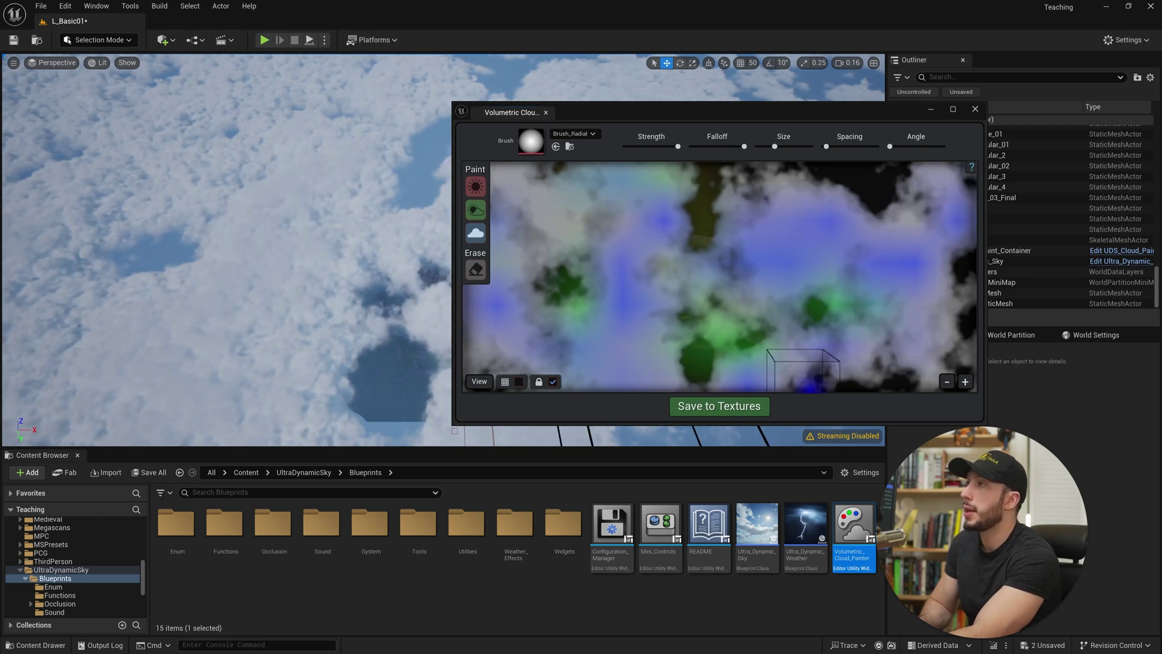
pyautogui.click(720, 406)
pyautogui.click(975, 109)
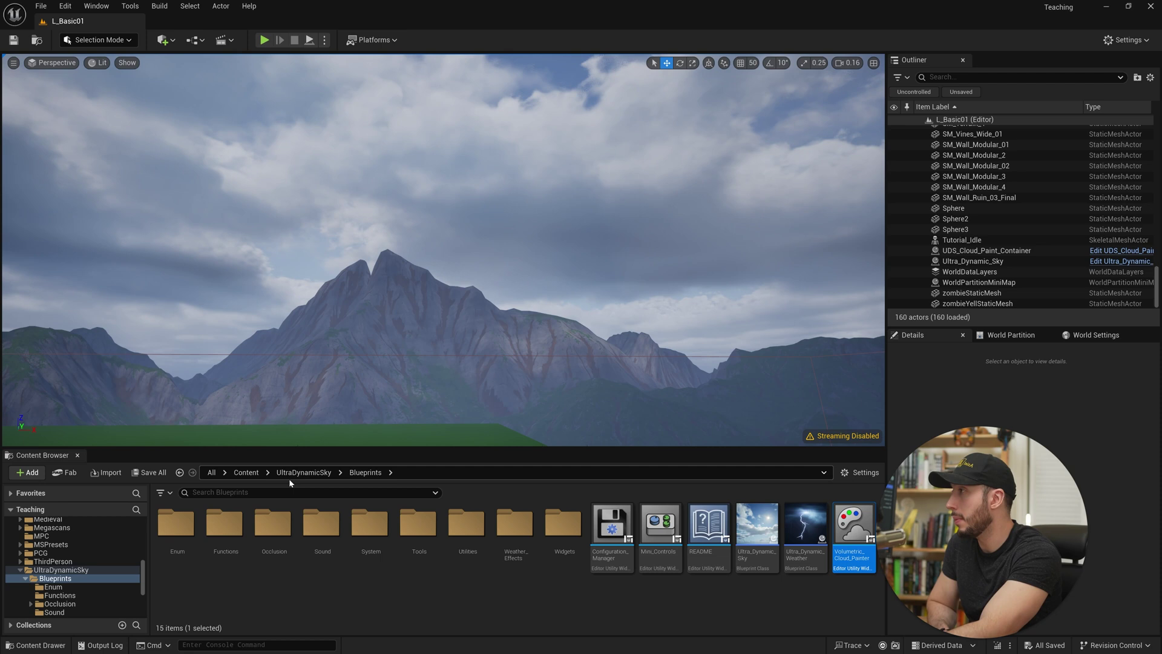
# Open the Maps/UDS_LevelData folder and inspect the L_Basic01 clouds data asset stored there.
pyautogui.click(246, 472)
pyautogui.scroll(-2, 727, 545)
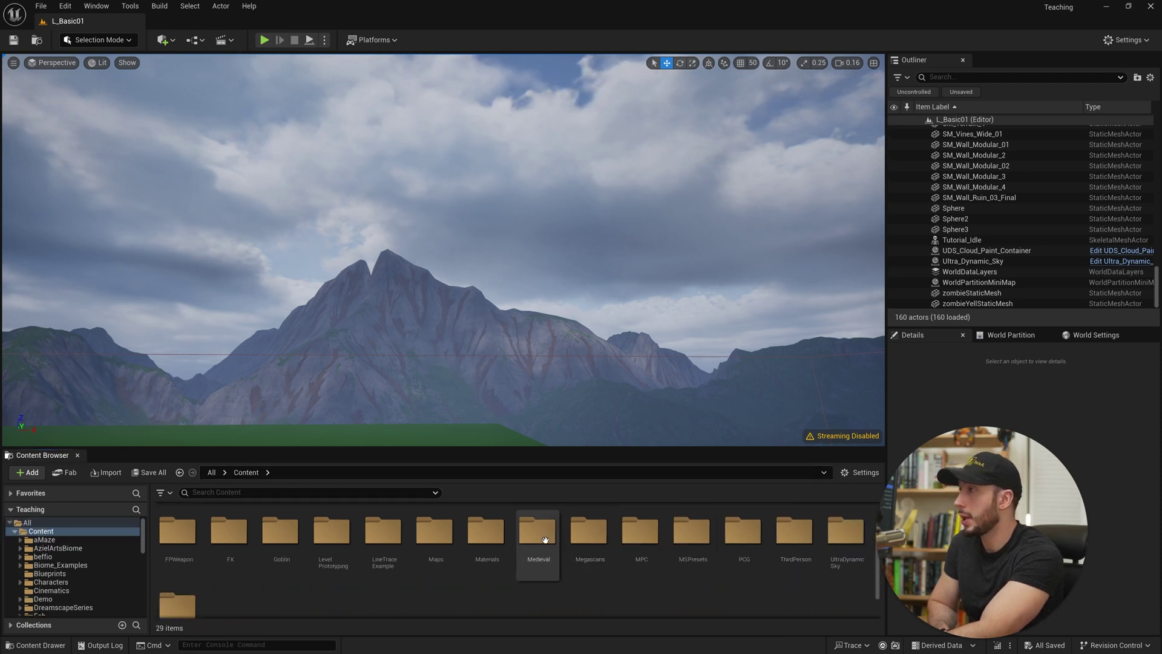
pyautogui.doubleClick(434, 530)
pyautogui.scroll(1, 453, 559)
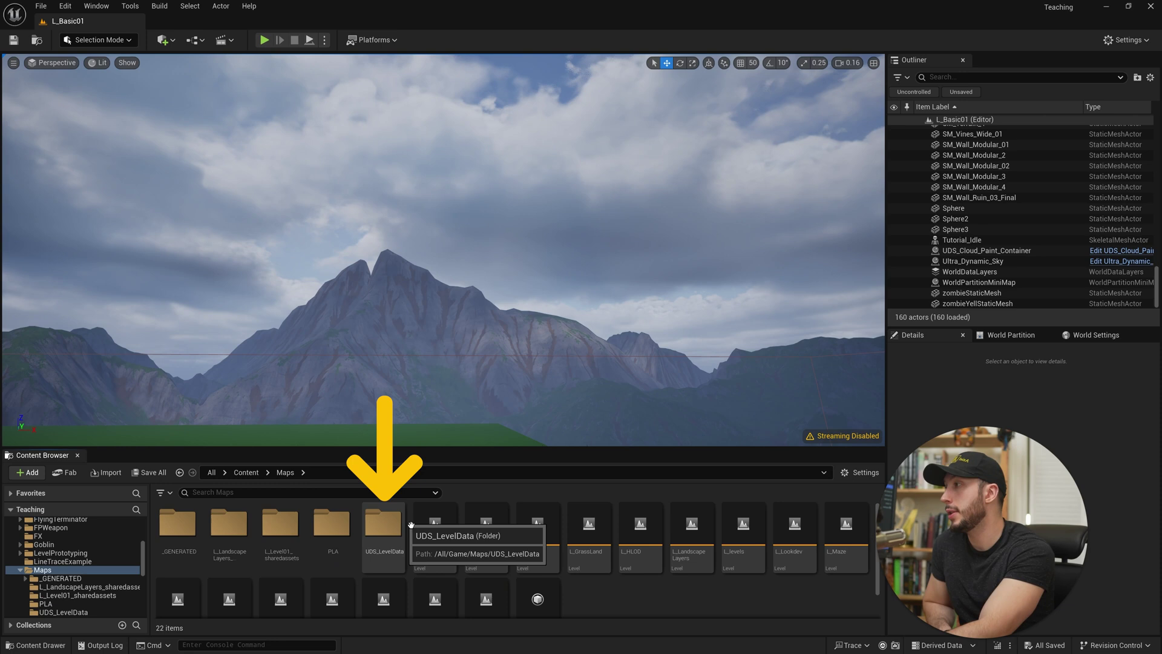
pyautogui.doubleClick(409, 526)
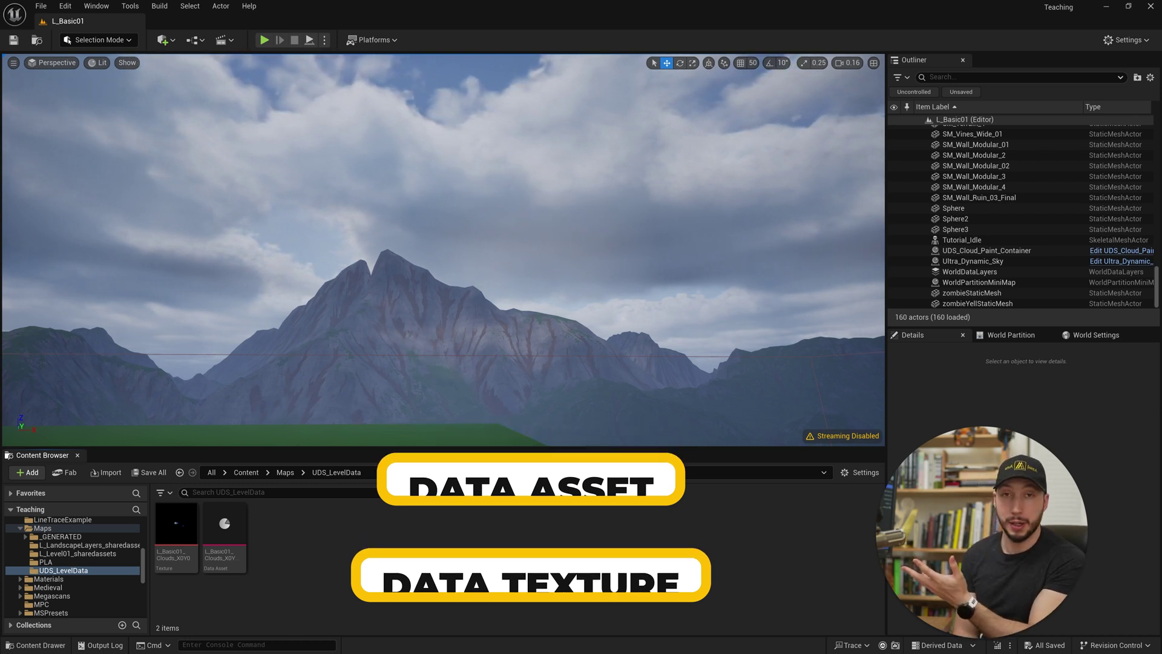
pyautogui.click(233, 520)
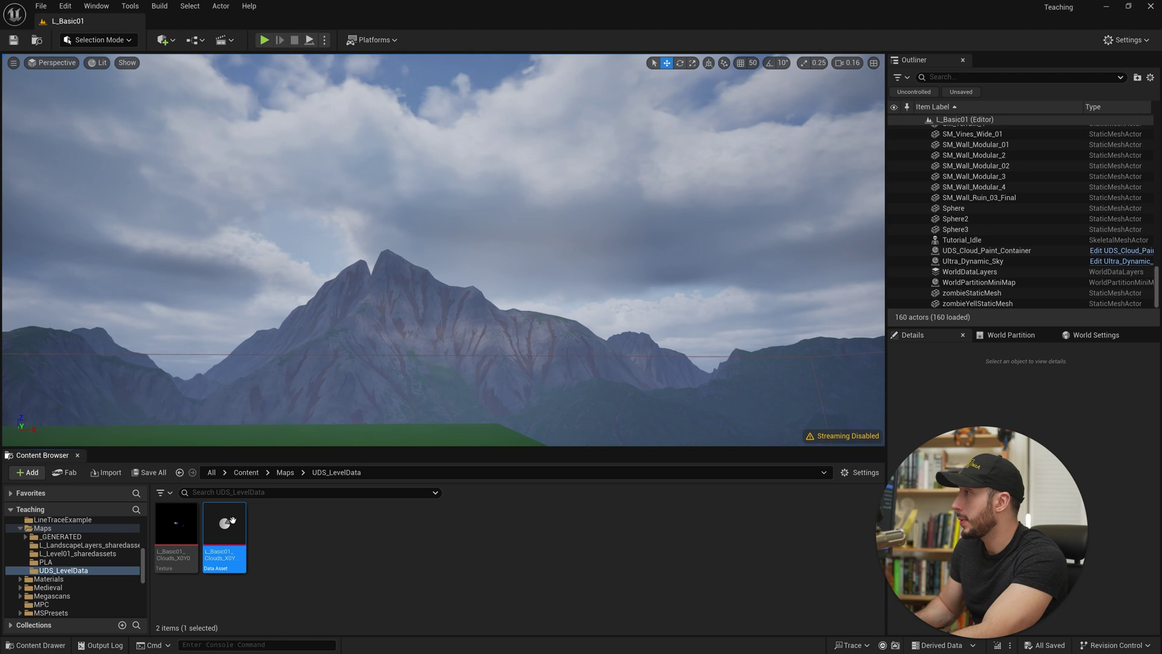
pyautogui.doubleClick(232, 520)
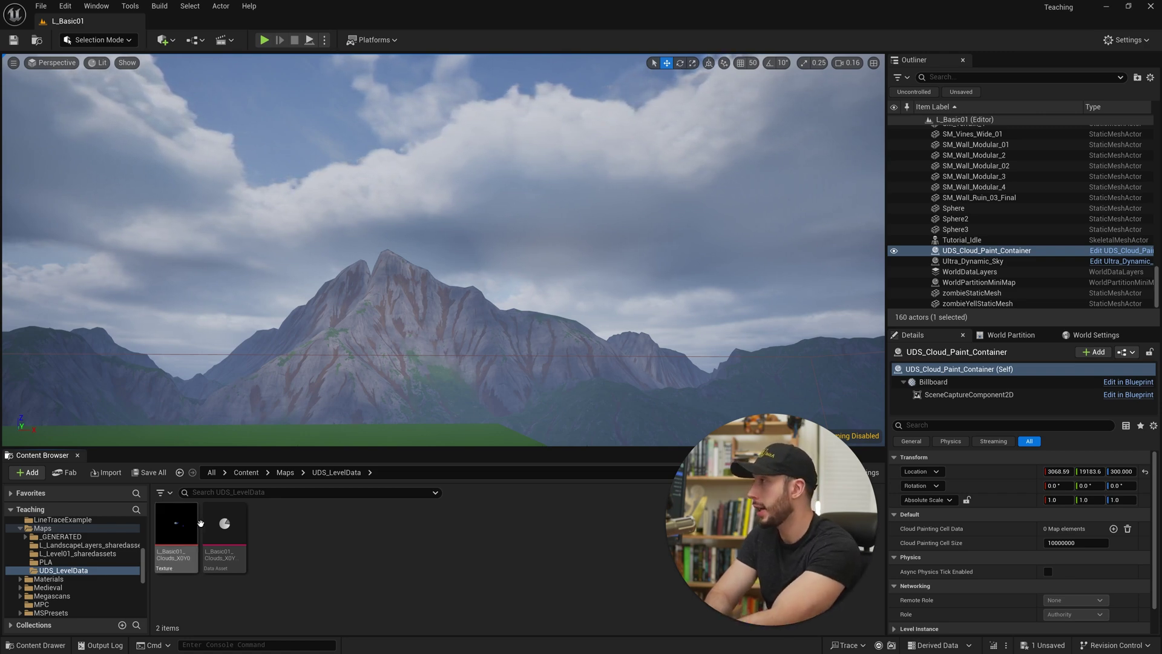
# Duplicate the L_Basic01_Clouds_X0Y0 texture and its matching clouds data asset in the UDS_LevelData folder.
pyautogui.hotkey('ctrl', 'a')
pyautogui.rightClick(180, 535)
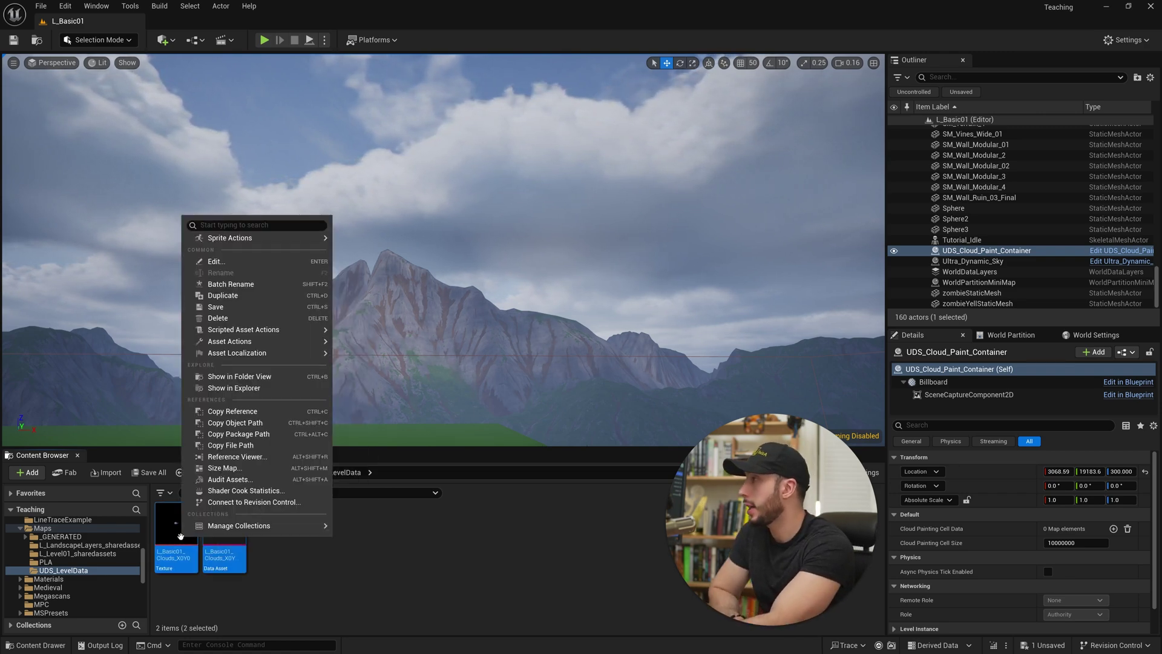
pyautogui.click(172, 542)
pyautogui.rightClick(162, 550)
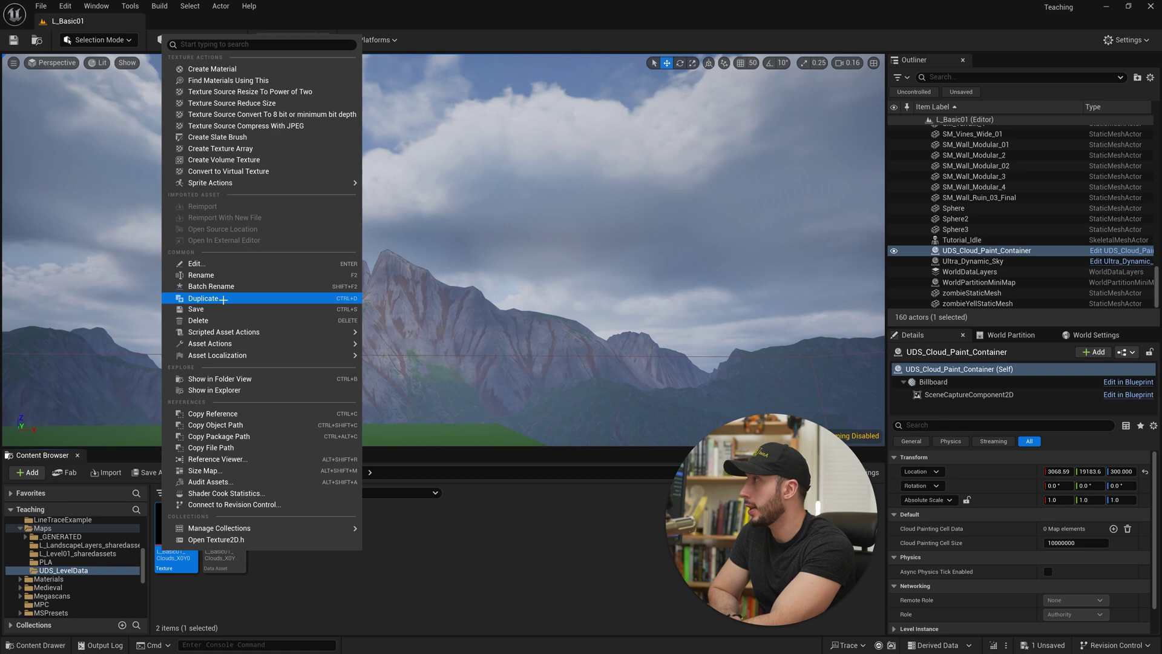
pyautogui.click(223, 299)
pyautogui.click(276, 525)
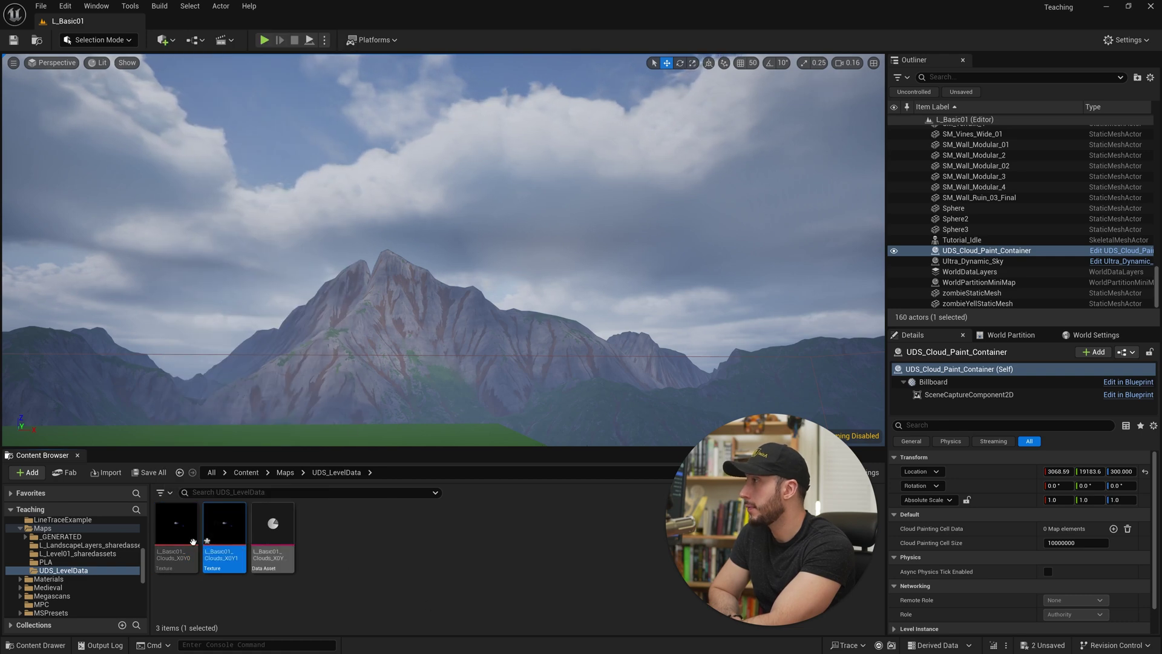
pyautogui.rightClick(278, 526)
pyautogui.click(362, 293)
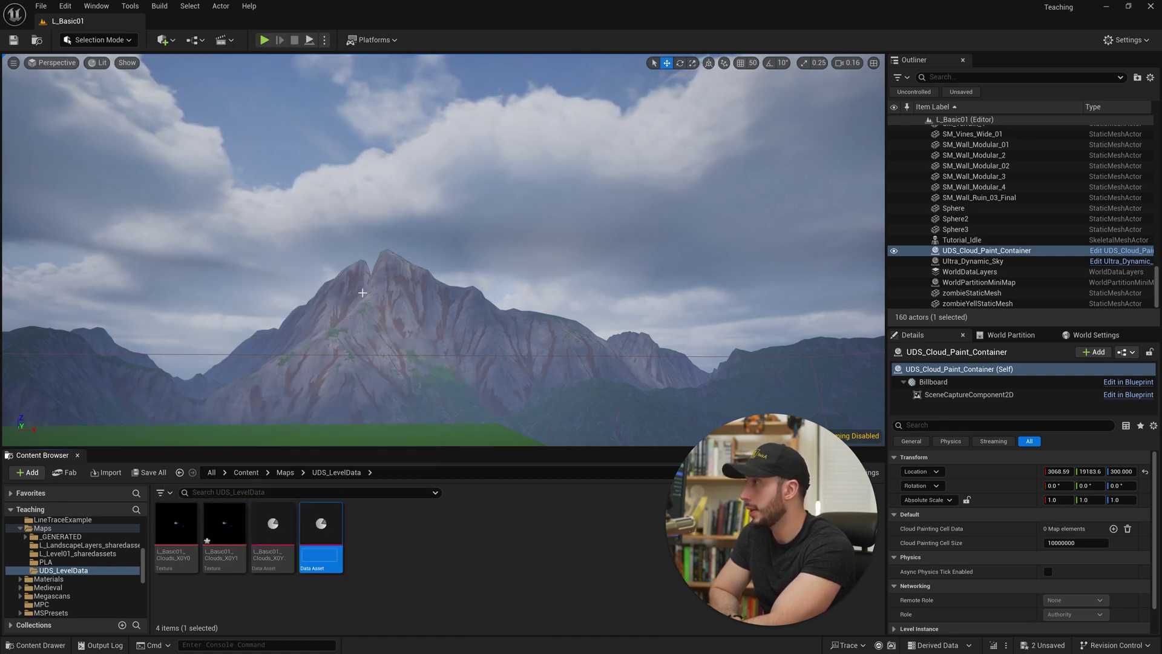
# Assign the L_Basic01_Clouds_X0Y1 texture to the duplicated data asset, save the asset and close its editor.
pyautogui.doubleClick(341, 535)
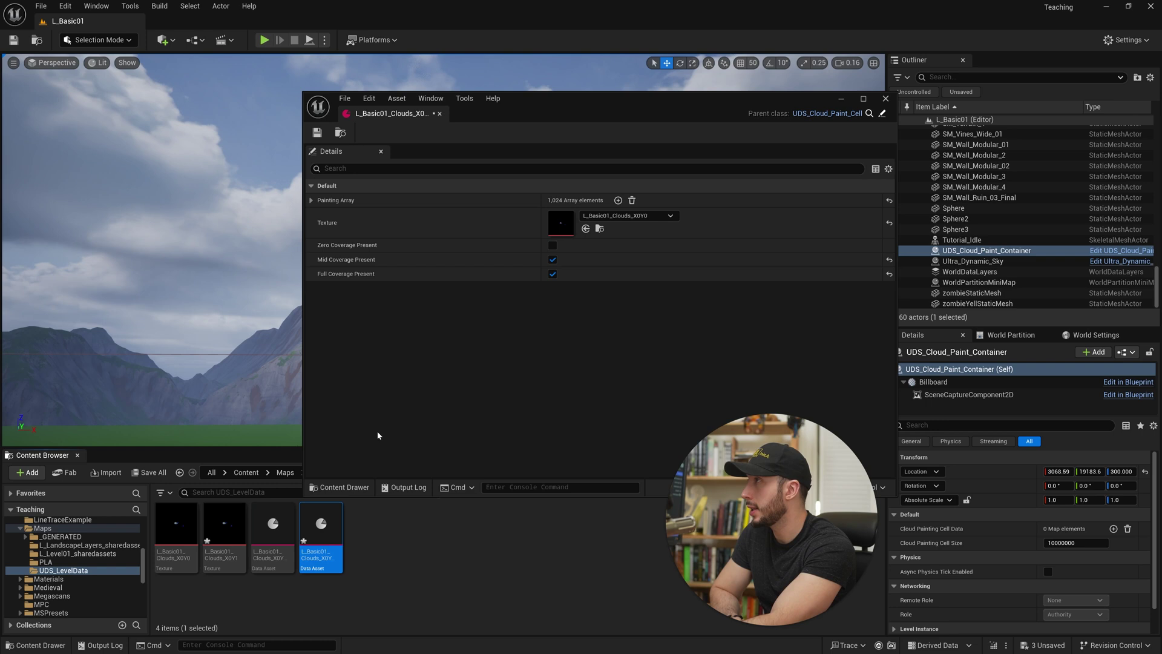
pyautogui.moveTo(222, 538); pyautogui.dragTo(578, 221)
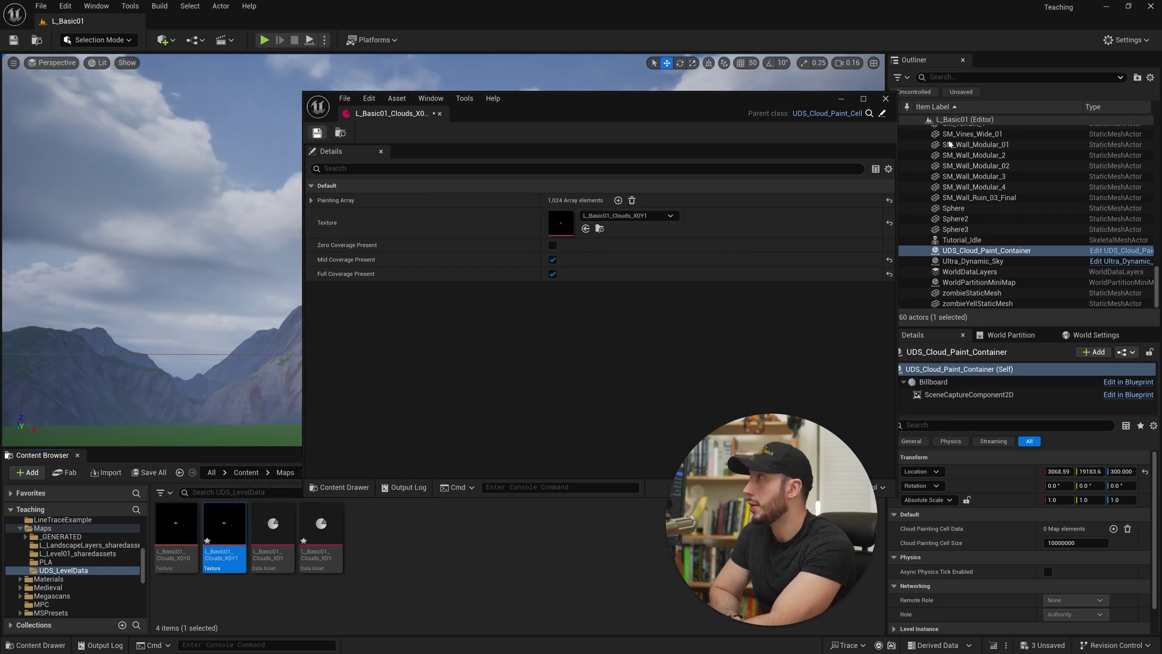
pyautogui.moveTo(790, 118); pyautogui.dragTo(733, 118)
pyautogui.click(829, 98)
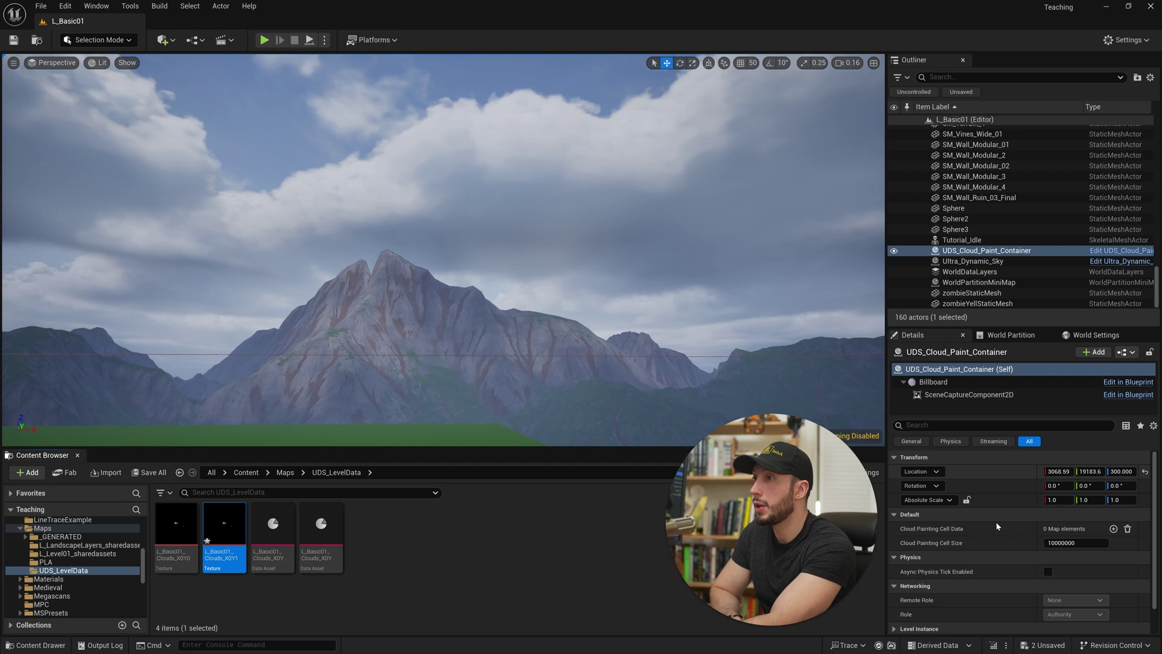
# Add an element to UDS_Cloud_Paint_Container's Cloud Painting Cell Data and assign the L_Basic01_Clouds_X0Y0_Cell1 data asset as its value.
pyautogui.click(990, 261)
pyautogui.scroll(-3, 1012, 532)
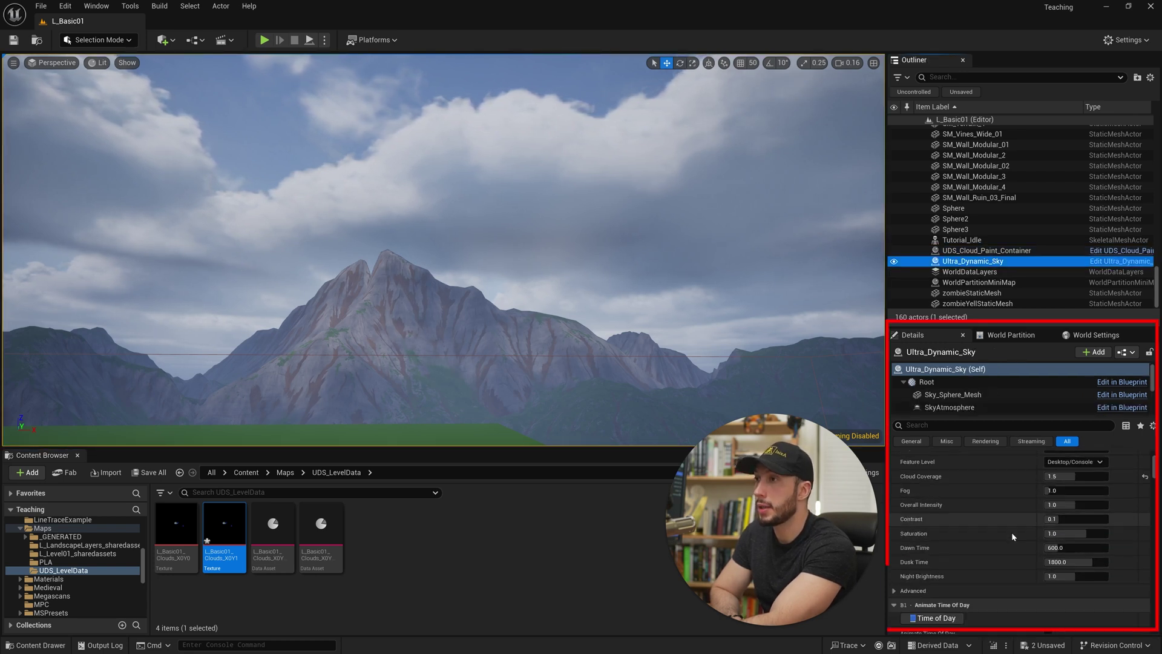
pyautogui.scroll(-4, 1011, 533)
pyautogui.press('Up')
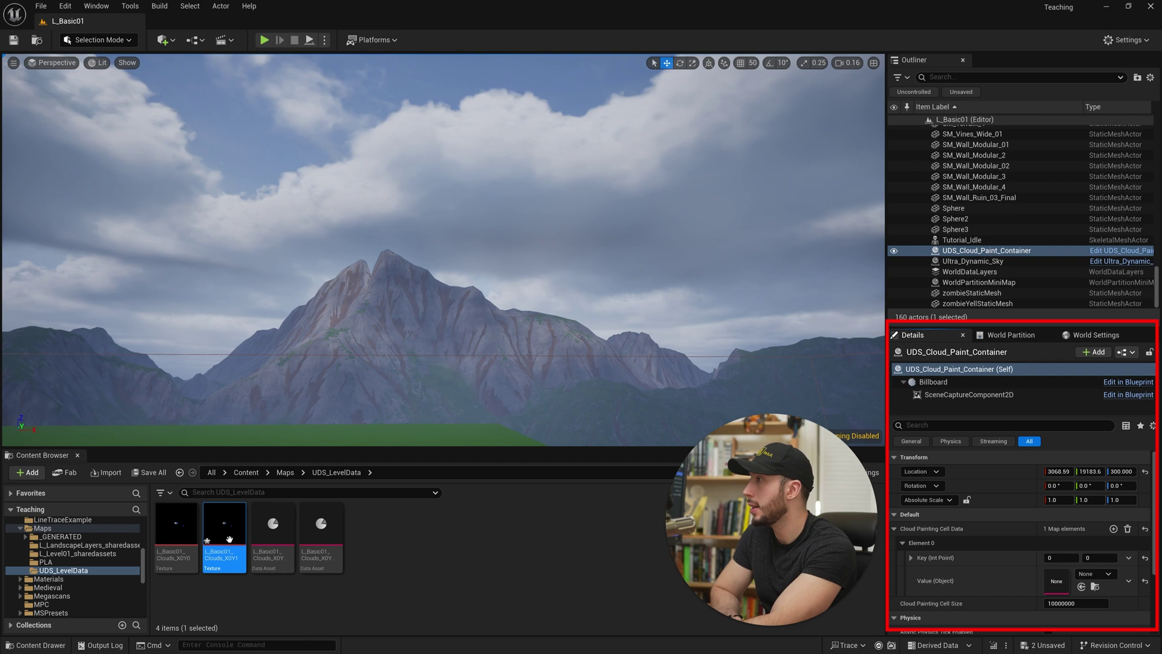
pyautogui.click(317, 524)
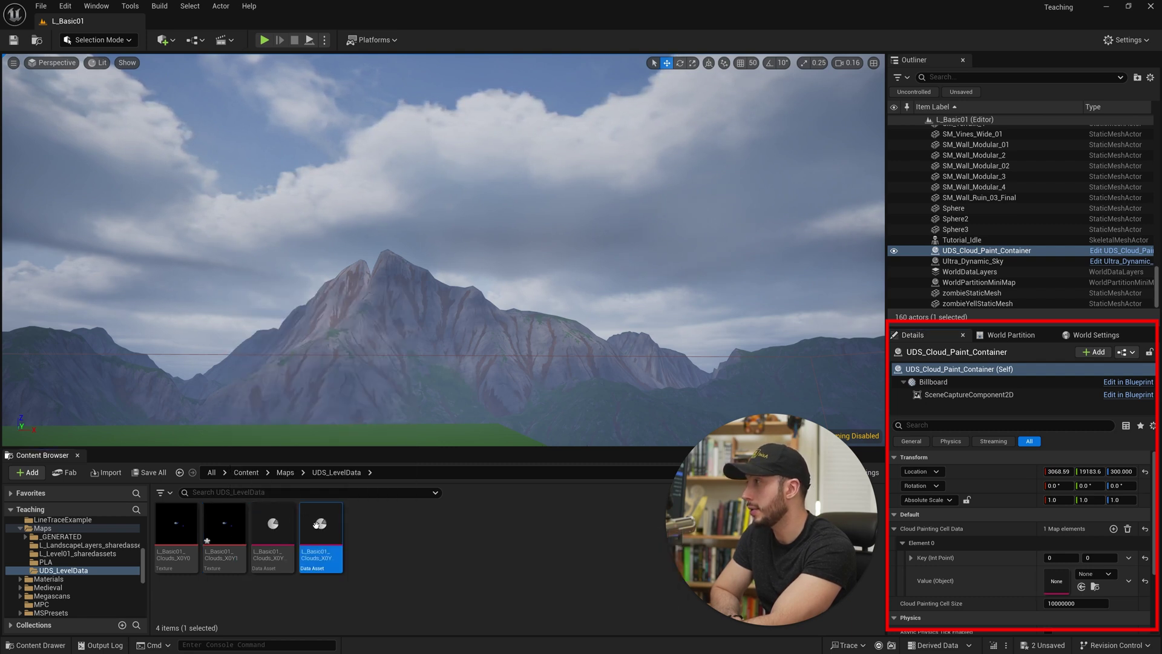
pyautogui.moveTo(316, 524); pyautogui.dragTo(1057, 580)
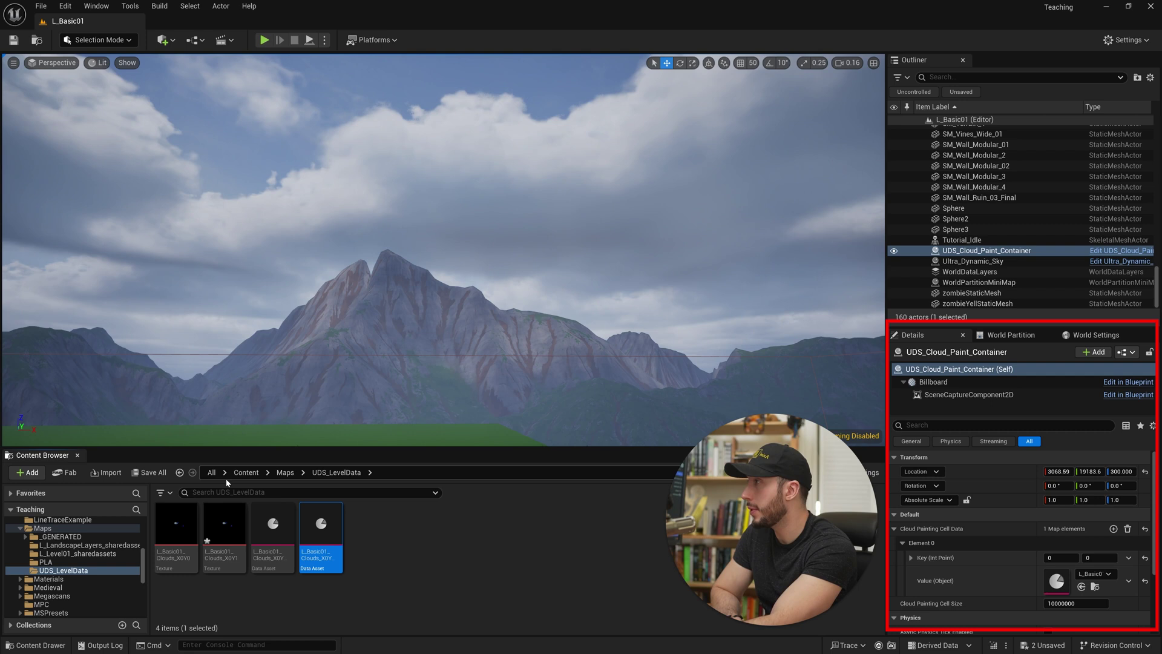
# Run the Volumetric_Cloud_Painter utility from the UltraDynamicSky/Blueprints folder and start a painting session.
pyautogui.click(245, 473)
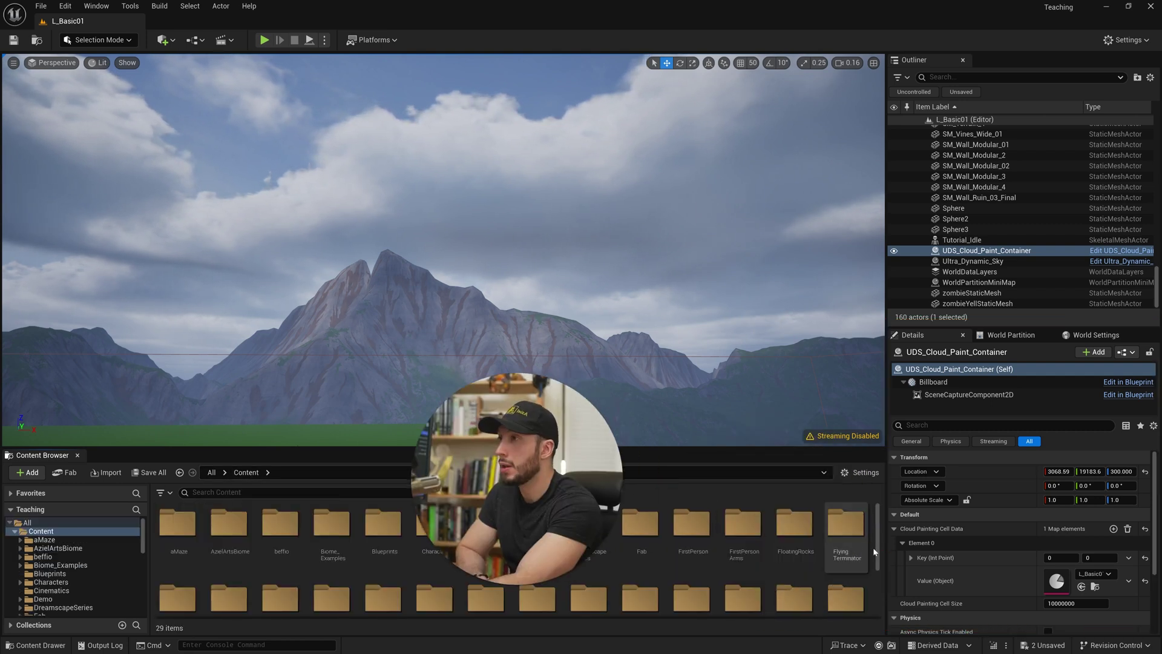
pyautogui.doubleClick(847, 580)
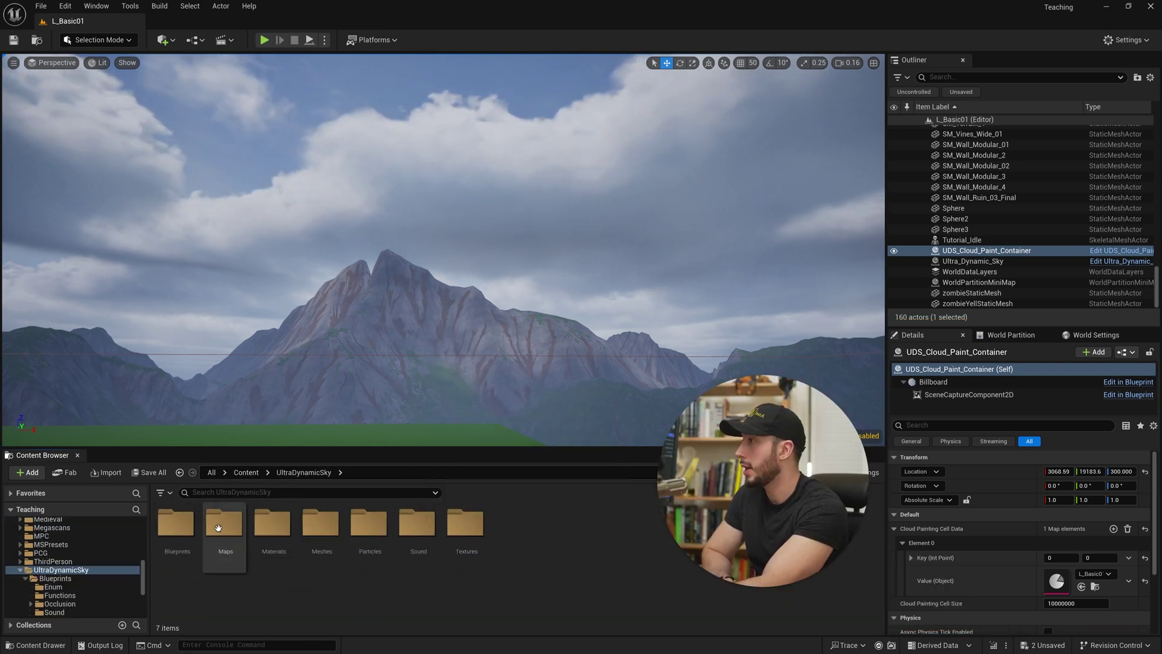
pyautogui.doubleClick(176, 523)
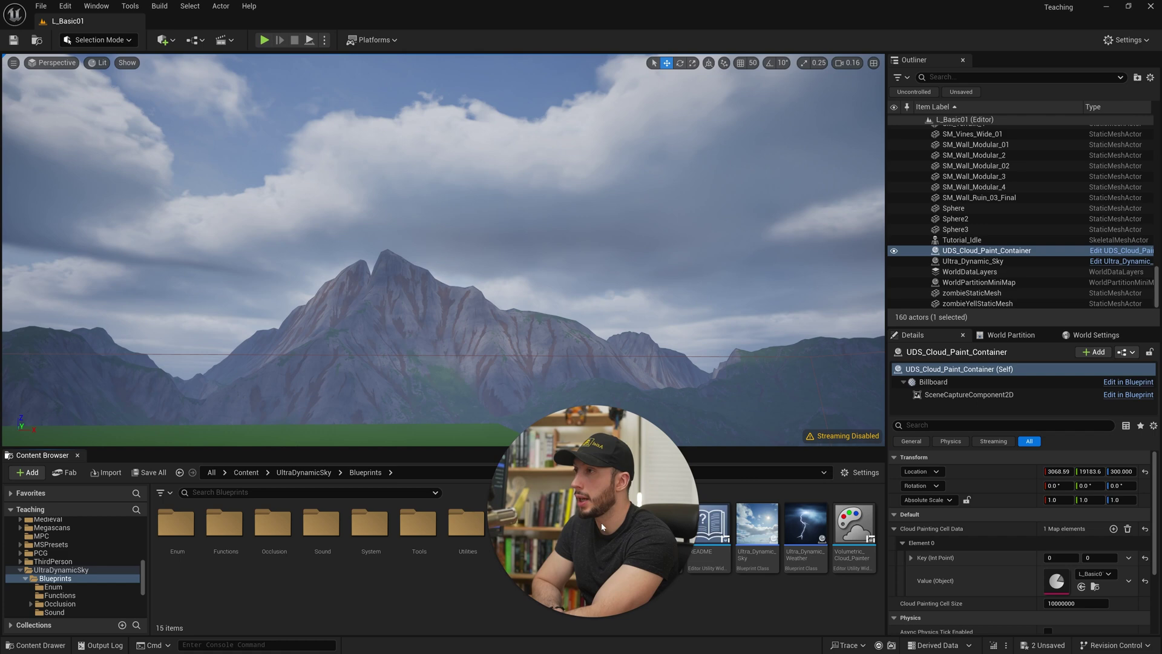
pyautogui.rightClick(862, 526)
pyautogui.click(896, 219)
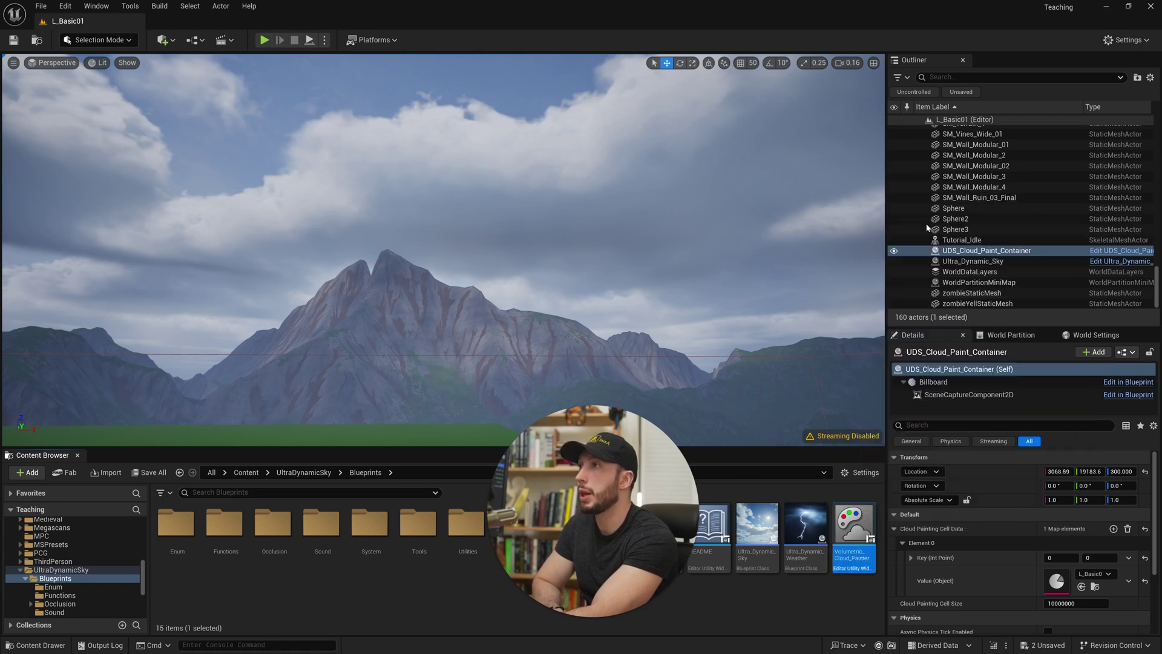
pyautogui.click(745, 282)
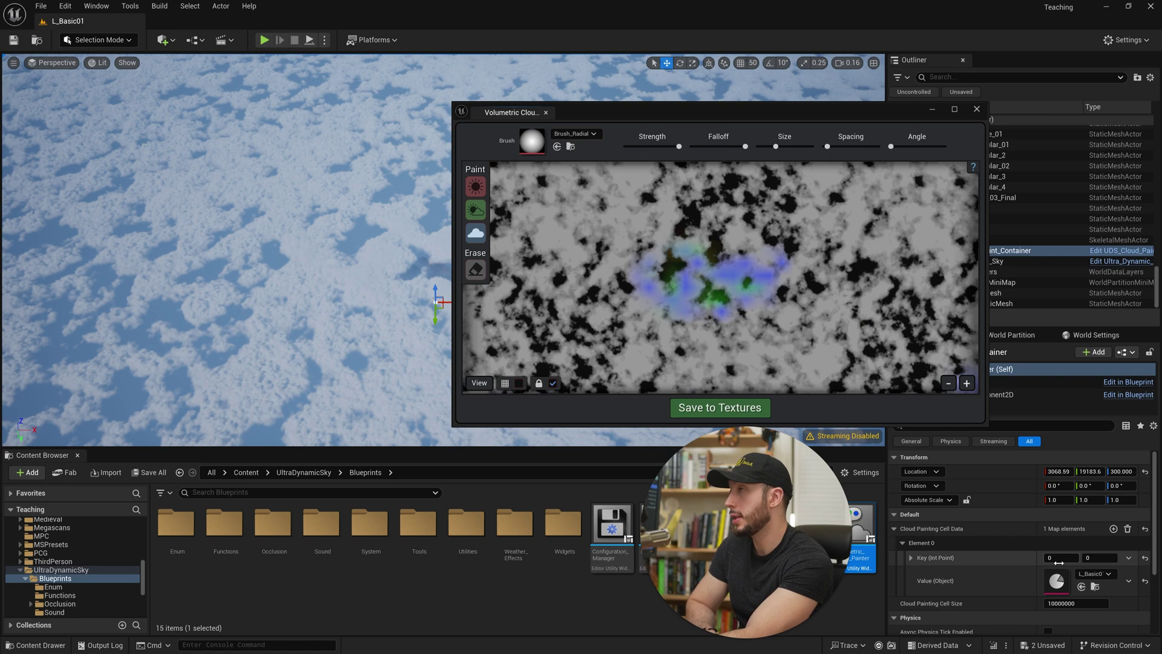
# Erase much of the existing cloud painting around the canvas centre and paint partly cloudy strokes over that area.
pyautogui.click(476, 268)
pyautogui.moveTo(799, 318)
pyautogui.mouseDown()
pyautogui.moveTo(835, 303)
pyautogui.moveTo(660, 254)
pyautogui.moveTo(654, 302)
pyautogui.mouseUp()
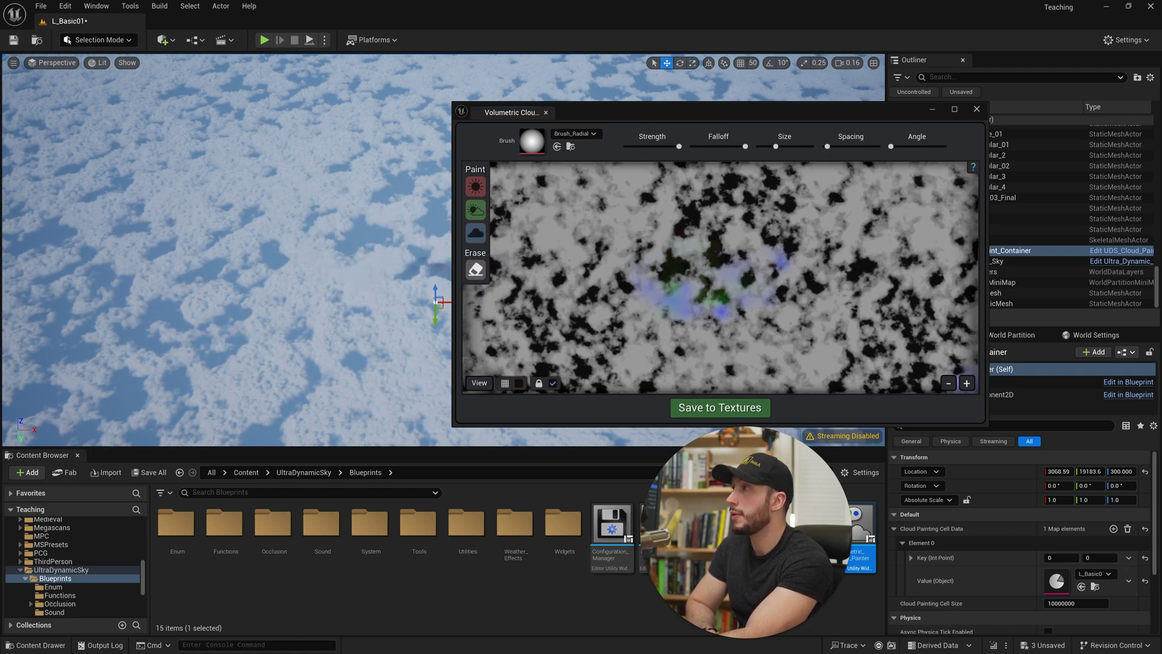
pyautogui.click(476, 210)
pyautogui.moveTo(835, 272)
pyautogui.mouseDown()
pyautogui.moveTo(763, 311)
pyautogui.moveTo(726, 267)
pyautogui.moveTo(751, 273)
pyautogui.mouseUp()
# Paint full-cloud coverage over most of the canvas, save the painting to textures and close the cloud painter.
pyautogui.click(475, 233)
pyautogui.moveTo(787, 206)
pyautogui.mouseDown()
pyautogui.moveTo(701, 203)
pyautogui.moveTo(620, 241)
pyautogui.moveTo(755, 252)
pyautogui.moveTo(735, 324)
pyautogui.moveTo(630, 285)
pyautogui.moveTo(870, 270)
pyautogui.moveTo(565, 267)
pyautogui.moveTo(896, 345)
pyautogui.moveTo(563, 267)
pyautogui.moveTo(734, 418)
pyautogui.mouseUp()
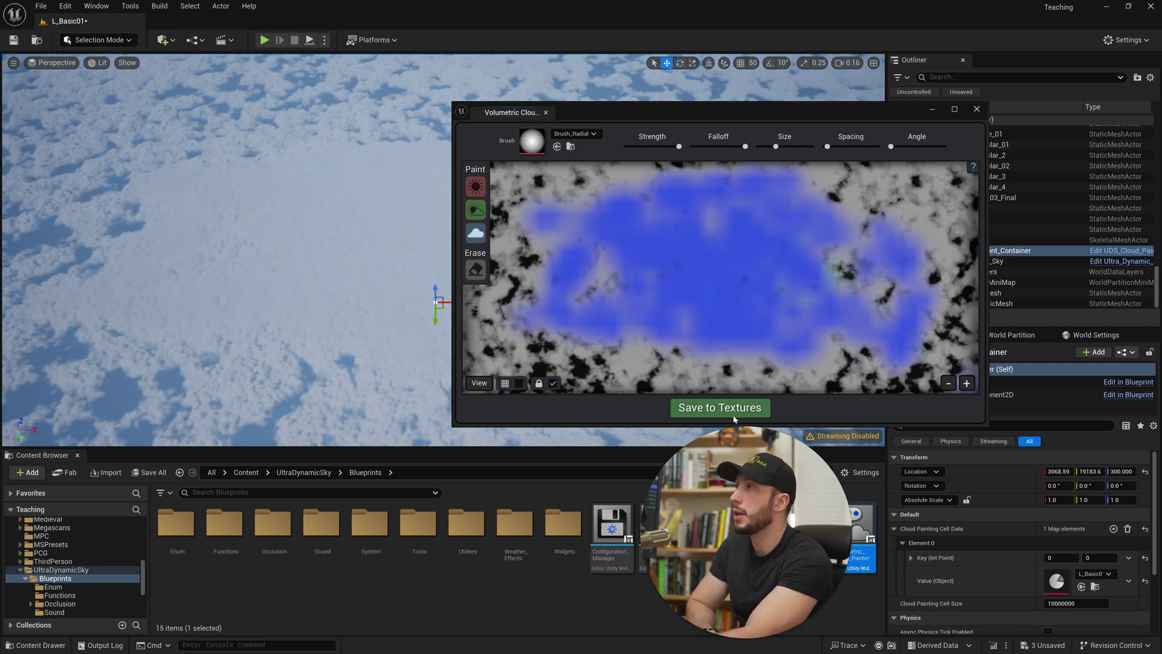
pyautogui.click(734, 418)
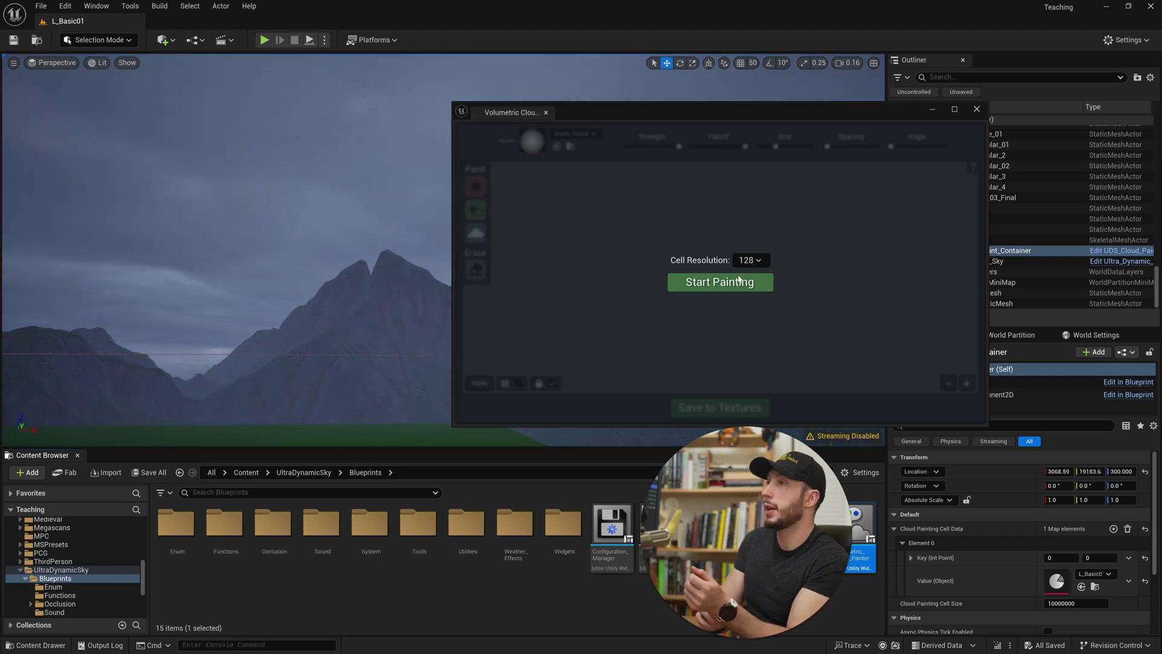
pyautogui.click(975, 109)
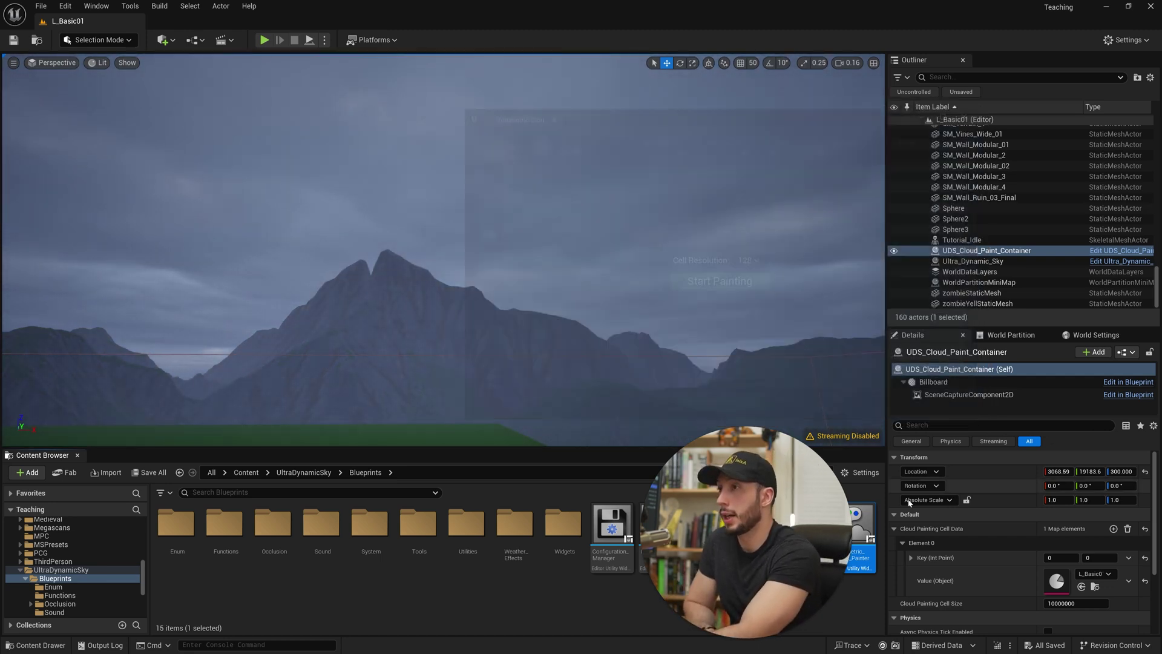
# Assign the original L_Basic01_Clouds_X0Y0_Cell data asset to the paint container's element and refresh the Ultra_Dynamic_Sky settings.
pyautogui.click(1095, 587)
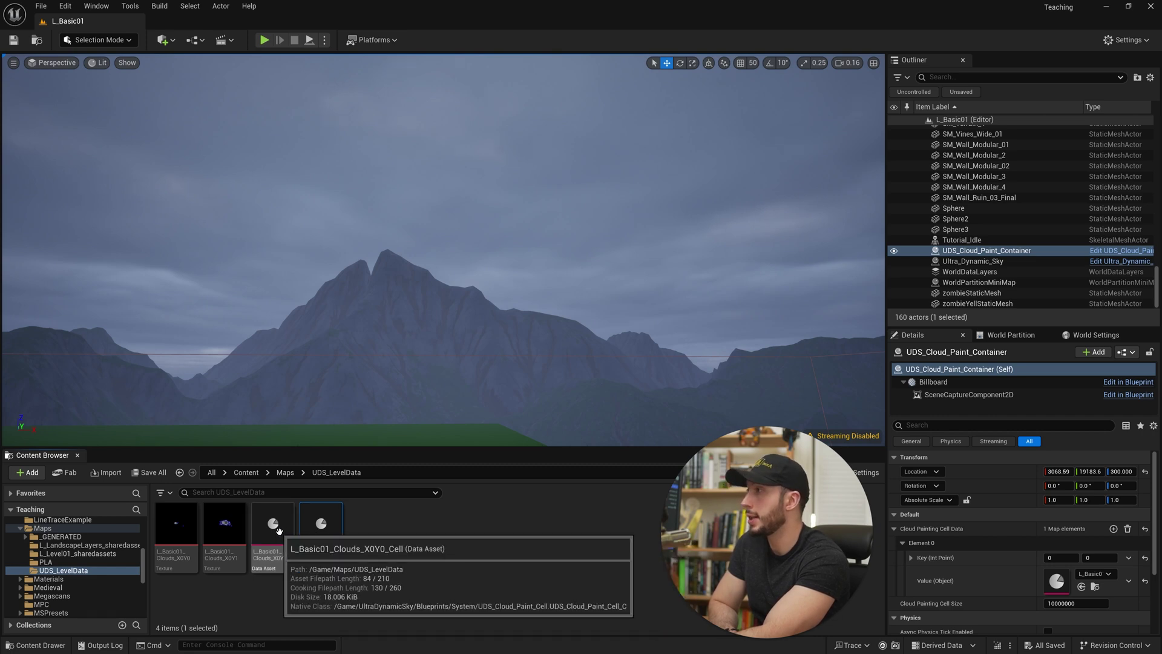
pyautogui.moveTo(278, 530); pyautogui.dragTo(1060, 580)
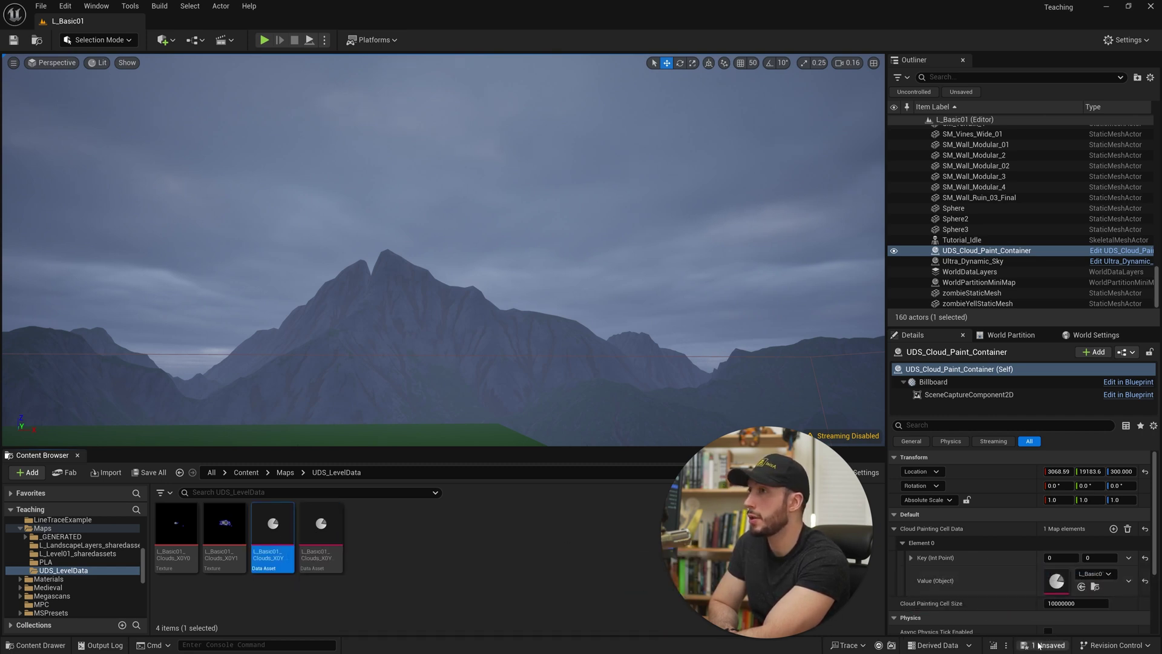
pyautogui.click(982, 261)
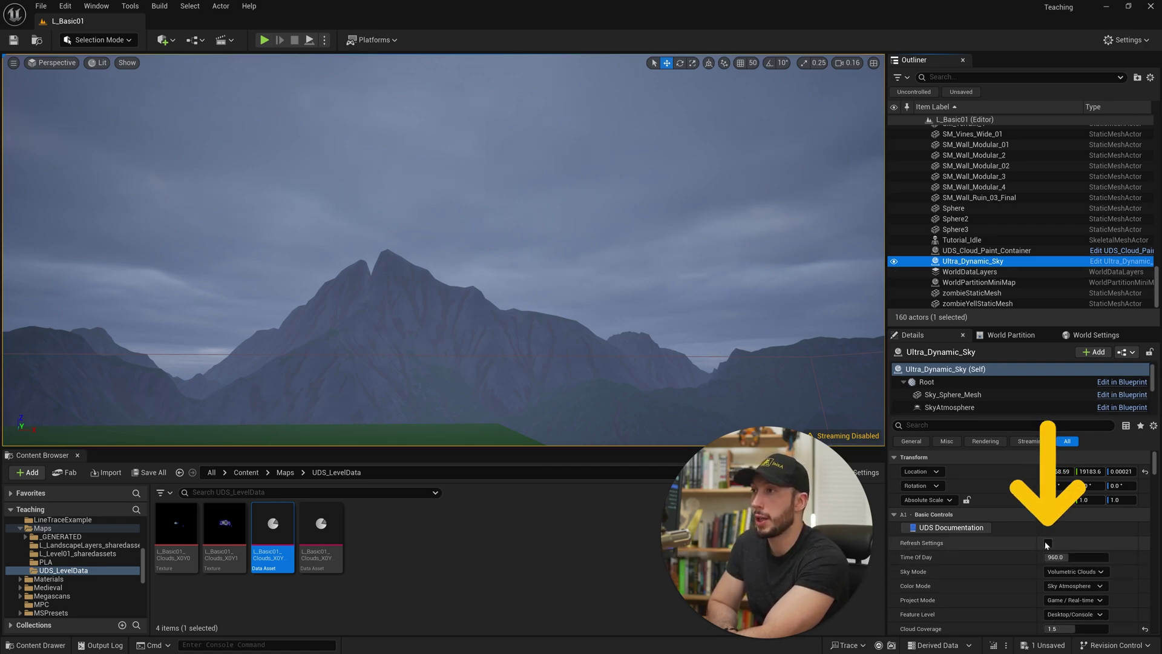
pyautogui.click(1048, 543)
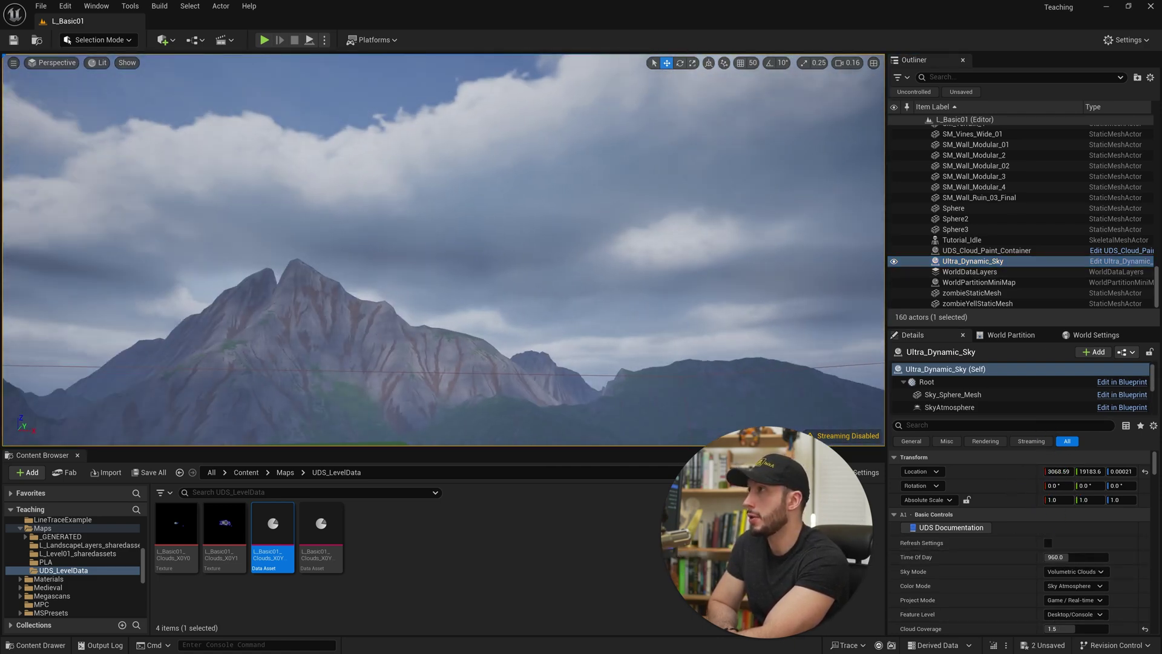
# Switch the paint container's element to the L_Basic01_Clouds_X0Y0_Cell1 data asset and refresh the Ultra_Dynamic_Sky settings.
pyautogui.click(1023, 250)
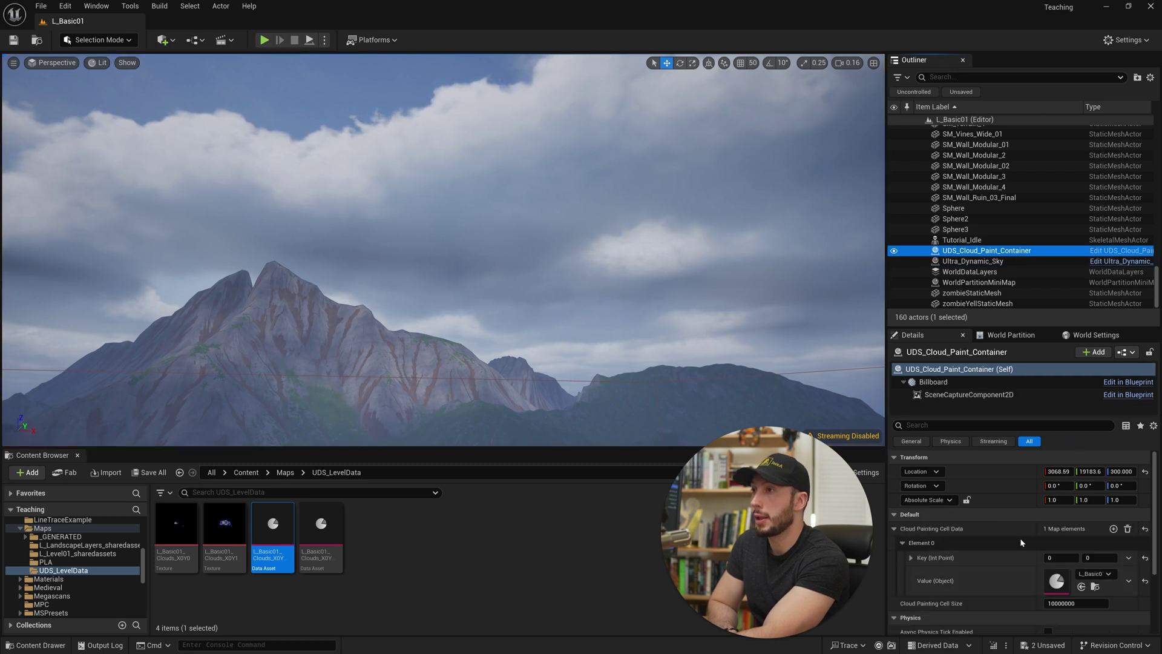
pyautogui.moveTo(321, 524); pyautogui.dragTo(1066, 582)
pyautogui.click(974, 264)
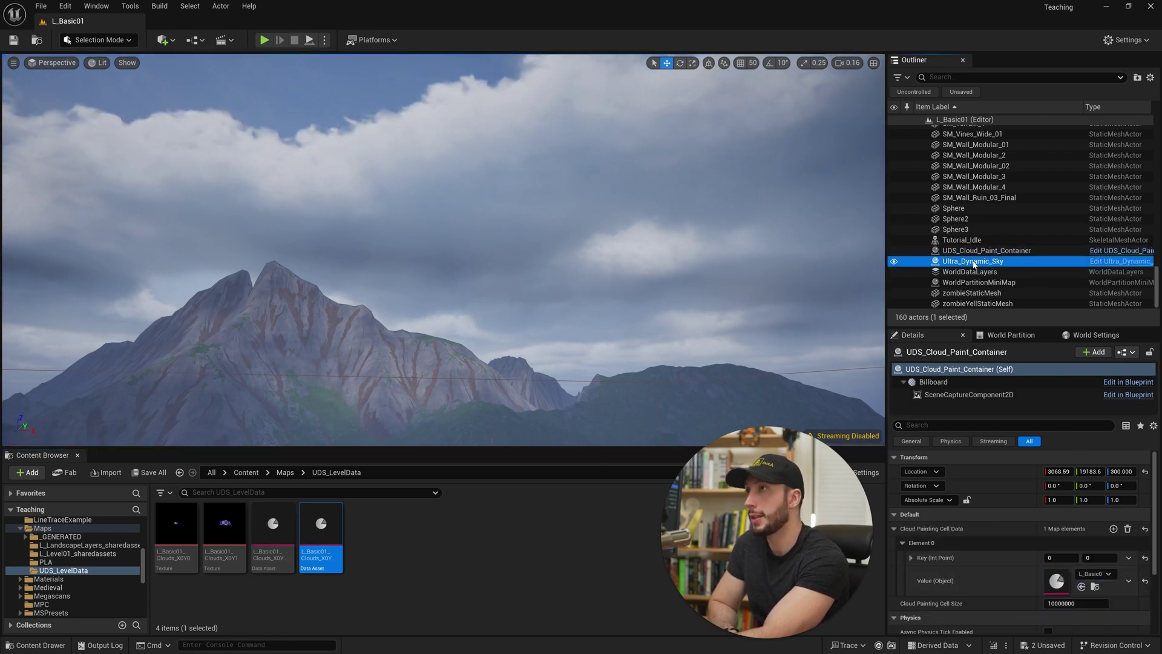
pyautogui.click(1048, 543)
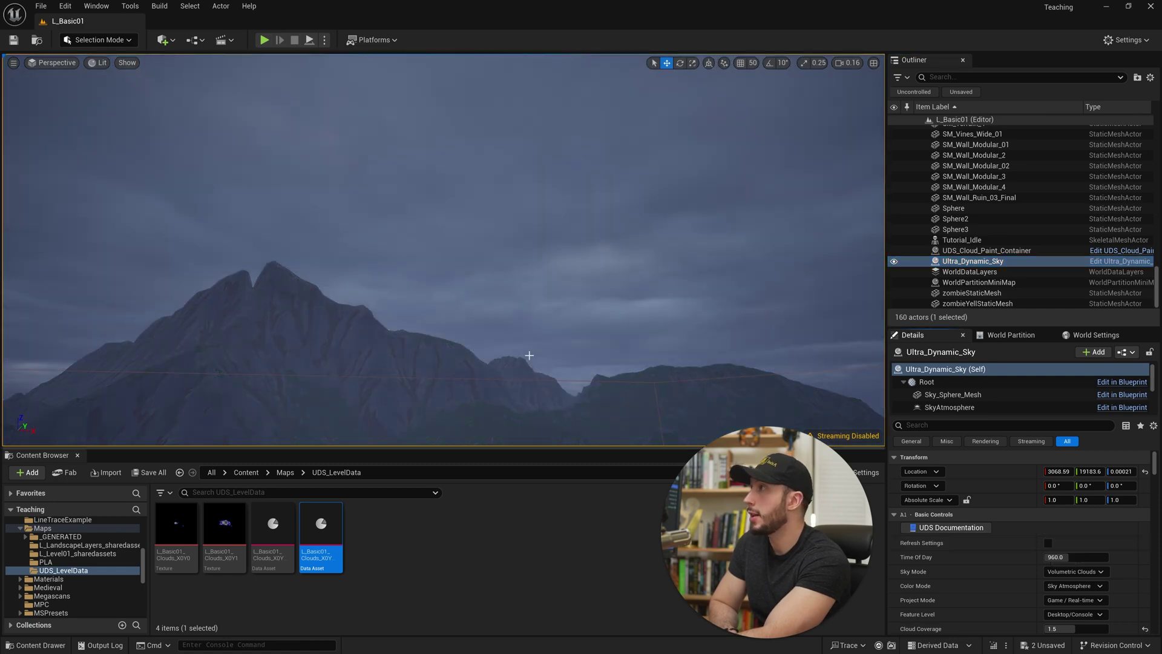
pyautogui.moveTo(529, 357); pyautogui.dragTo(529, 357, button='right')
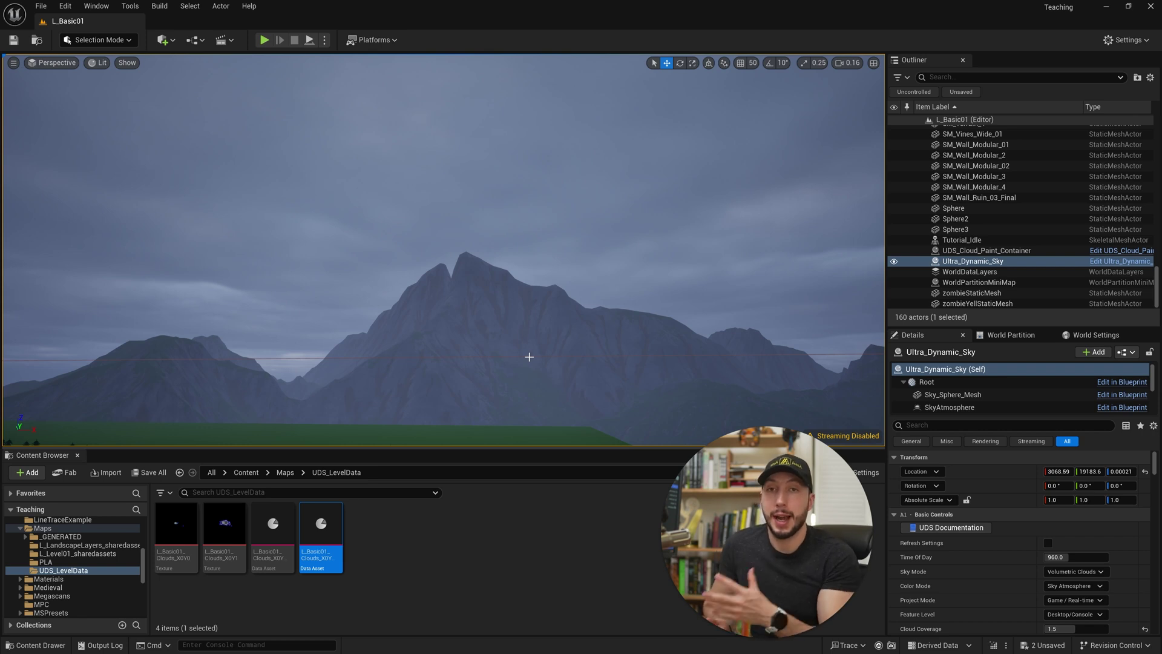
# Browse to the blueprint asset of the UDS_Cloud_Paint_Container actor in the project content.
pyautogui.click(956, 251)
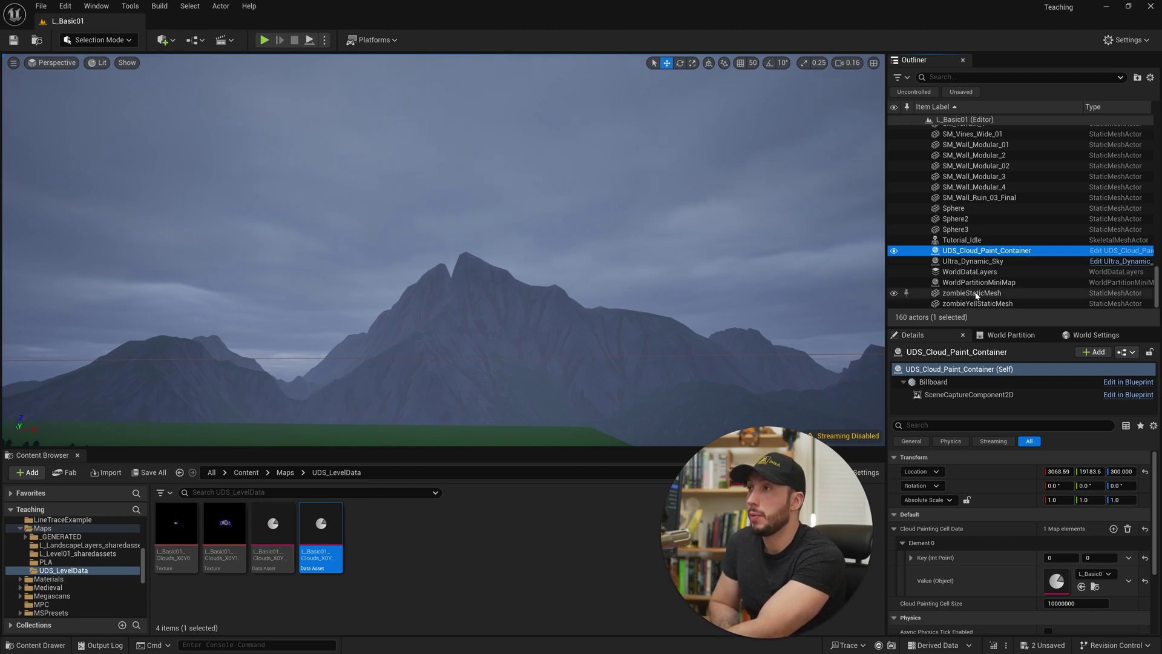
pyautogui.rightClick(944, 248)
pyautogui.moveTo(999, 330)
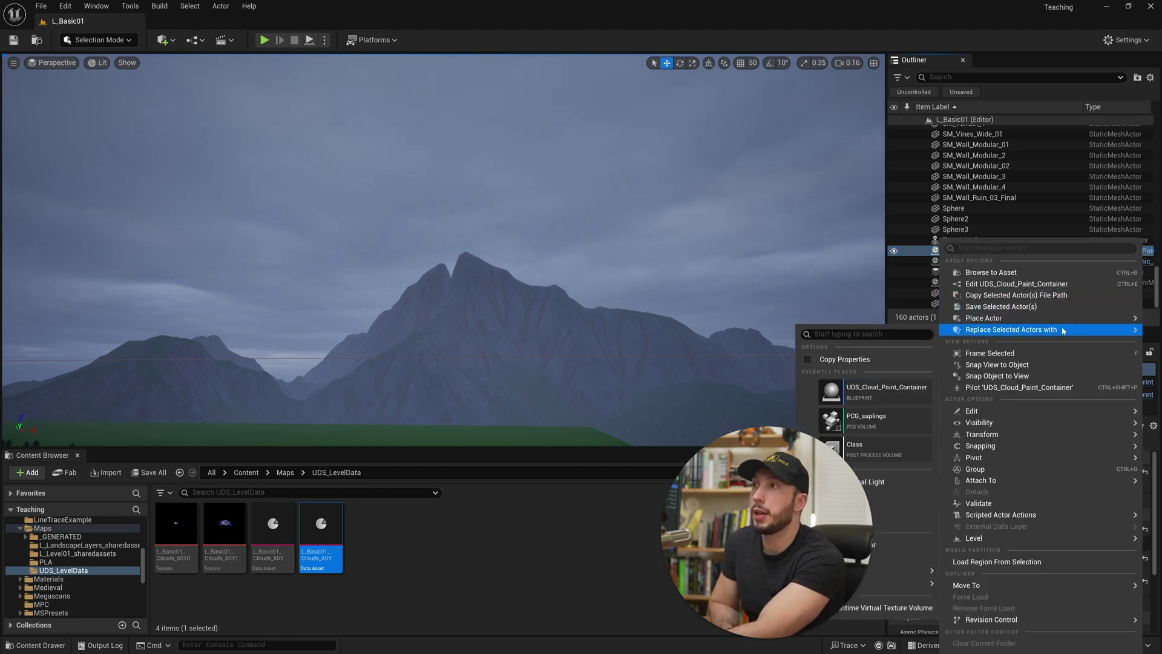
pyautogui.click(991, 272)
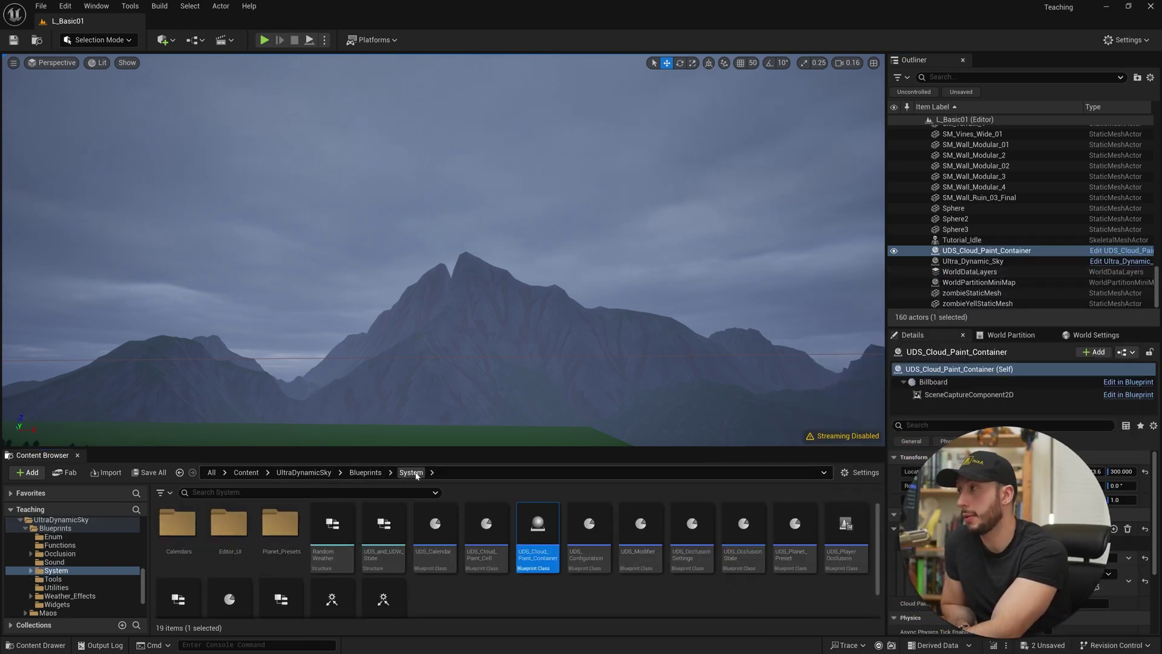
# Delete the UDS_Cloud_Paint_Container actor from the level and refresh the Ultra_Dynamic_Sky settings.
pyautogui.click(1001, 241)
pyautogui.click(1000, 250)
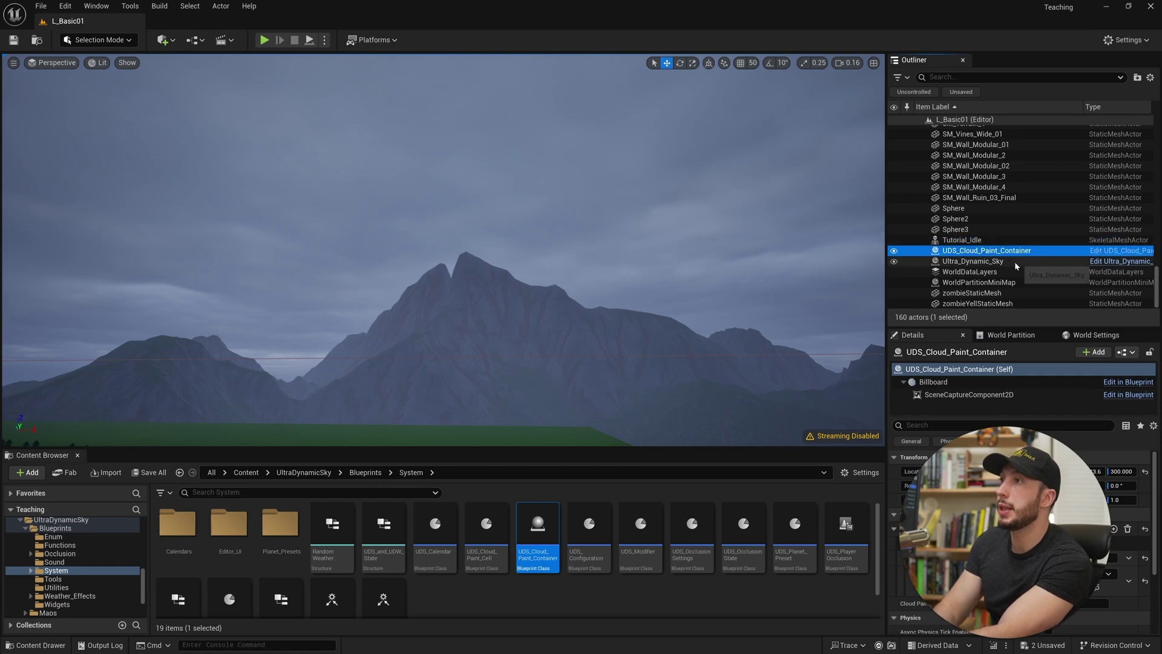
pyautogui.press('Delete')
pyautogui.click(689, 366)
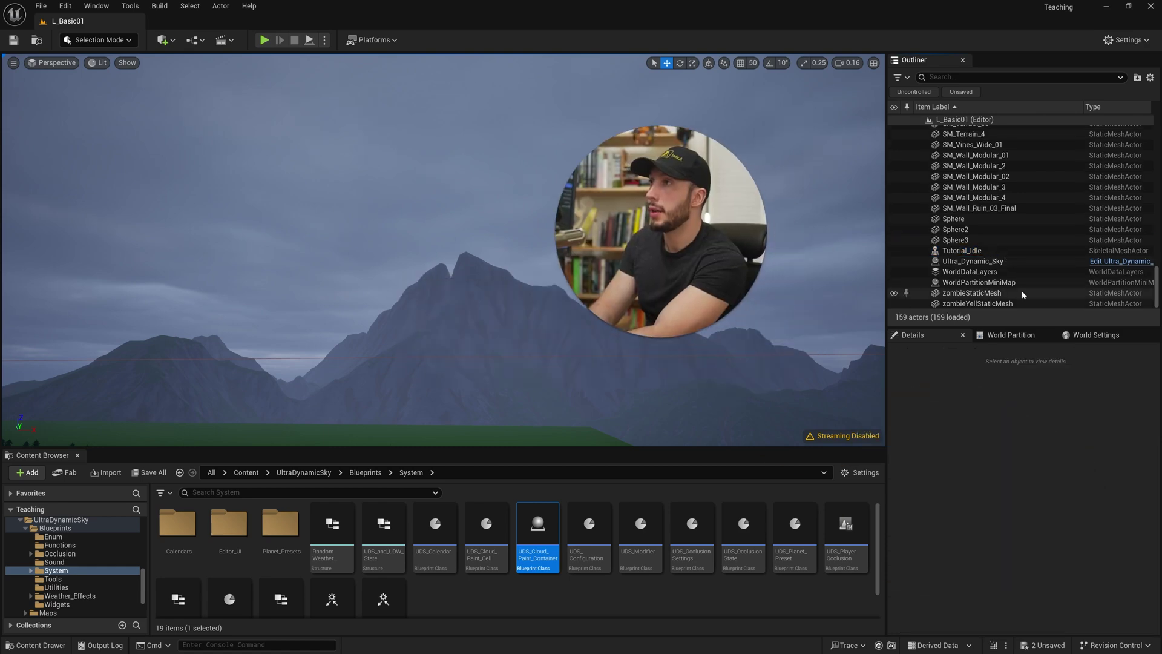
pyautogui.click(975, 261)
pyautogui.click(1047, 543)
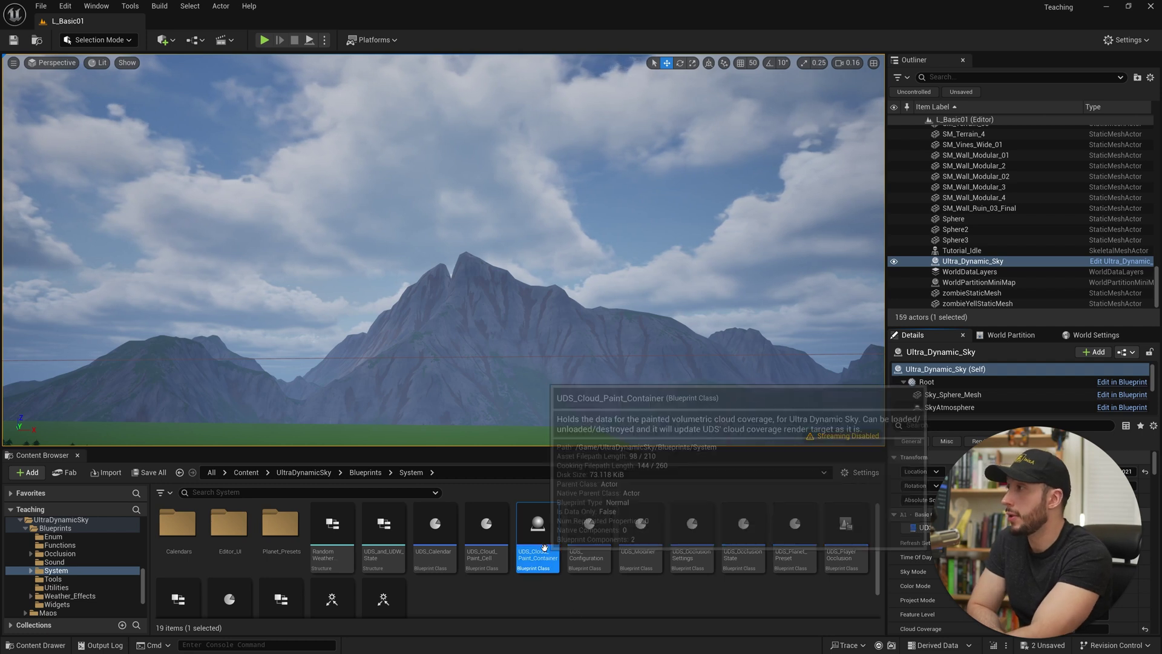
# Place a new UDS_Cloud_Paint_Container on the ground in the level and add an element to its Cloud Painting Cell Data.
pyautogui.moveTo(538, 527); pyautogui.dragTo(539, 431)
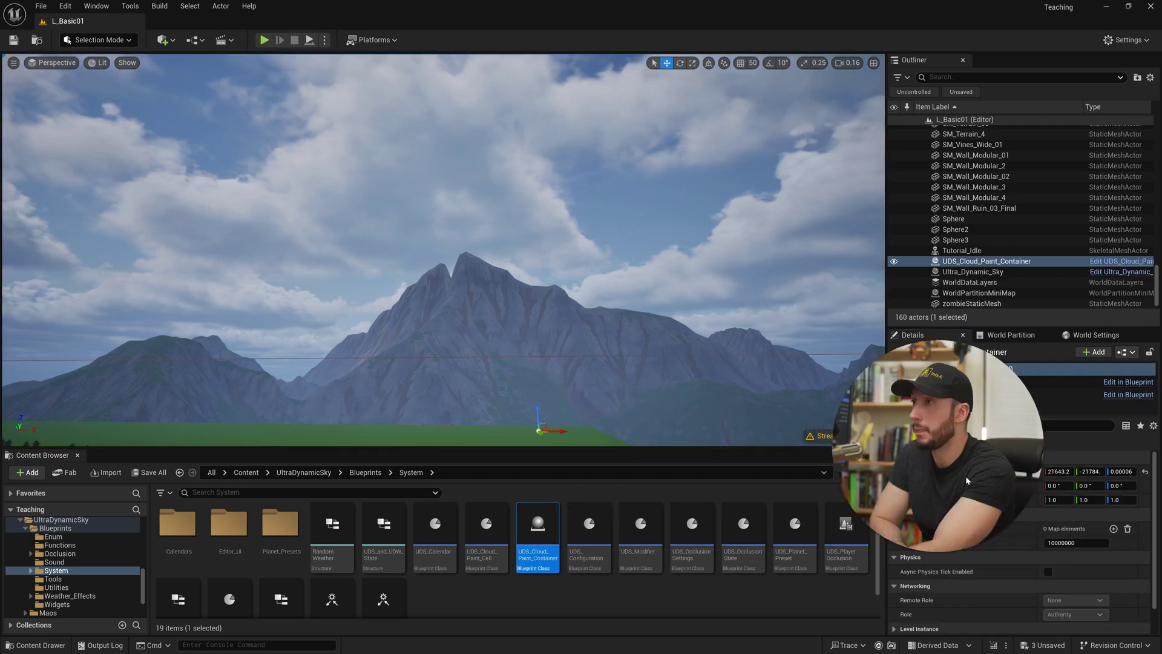
pyautogui.click(179, 472)
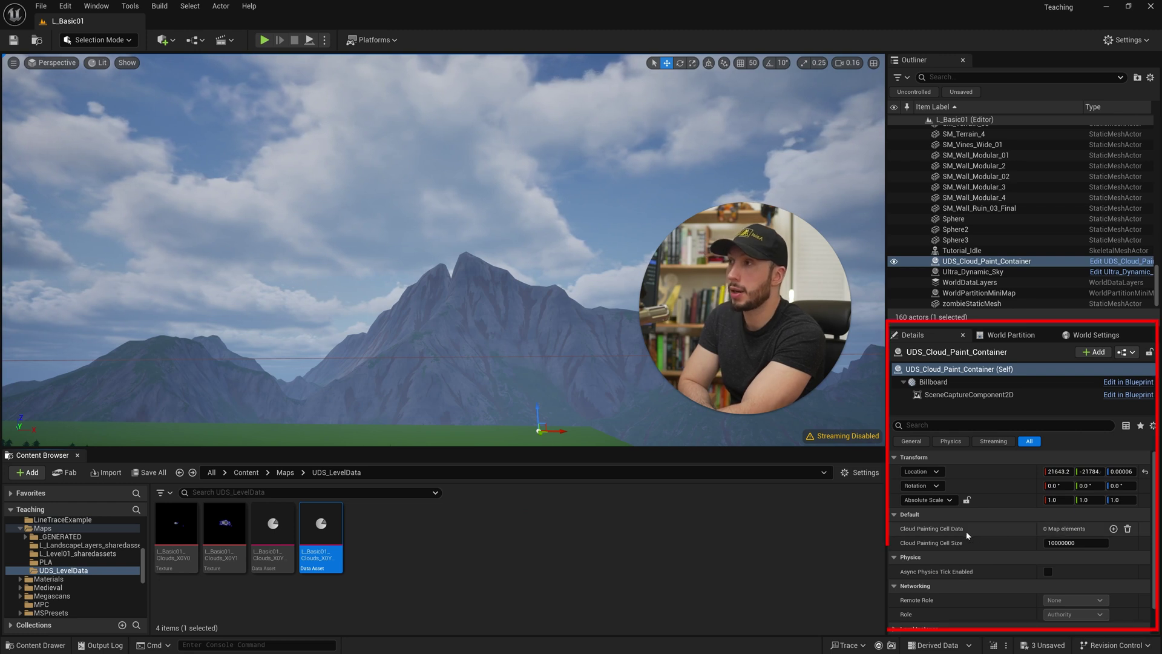
pyautogui.click(1113, 530)
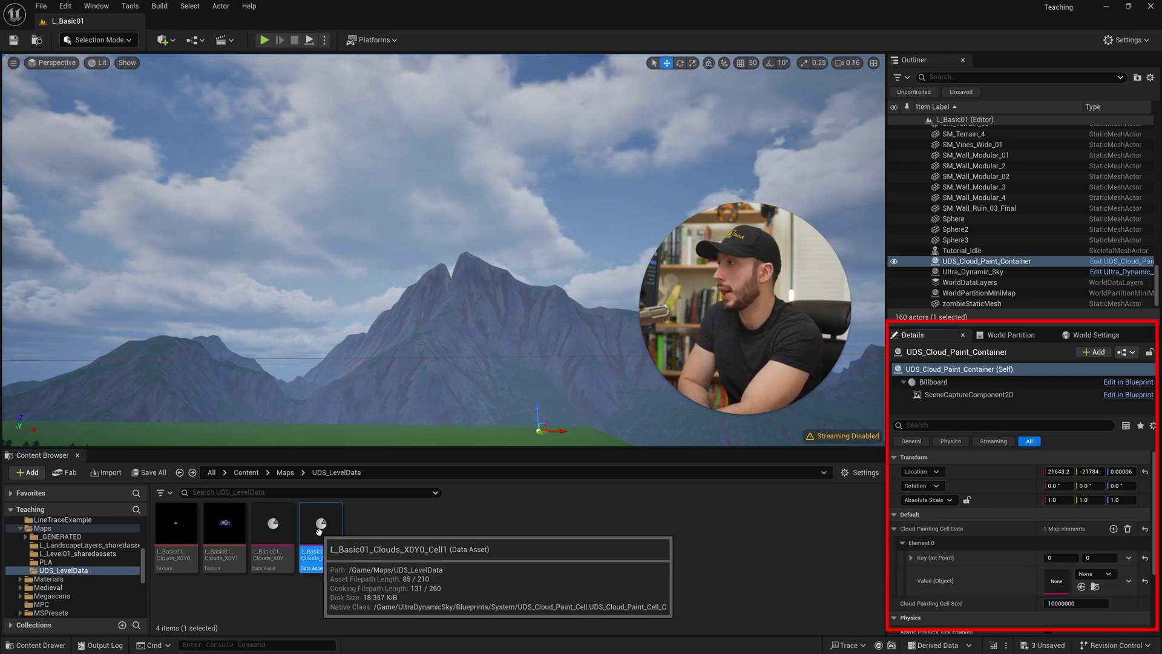
# Assign the L_Basic01_Clouds_X0Y0_Cell data asset to the new container's element and refresh the Ultra_Dynamic_Sky settings.
pyautogui.moveTo(272, 523); pyautogui.dragTo(1060, 584)
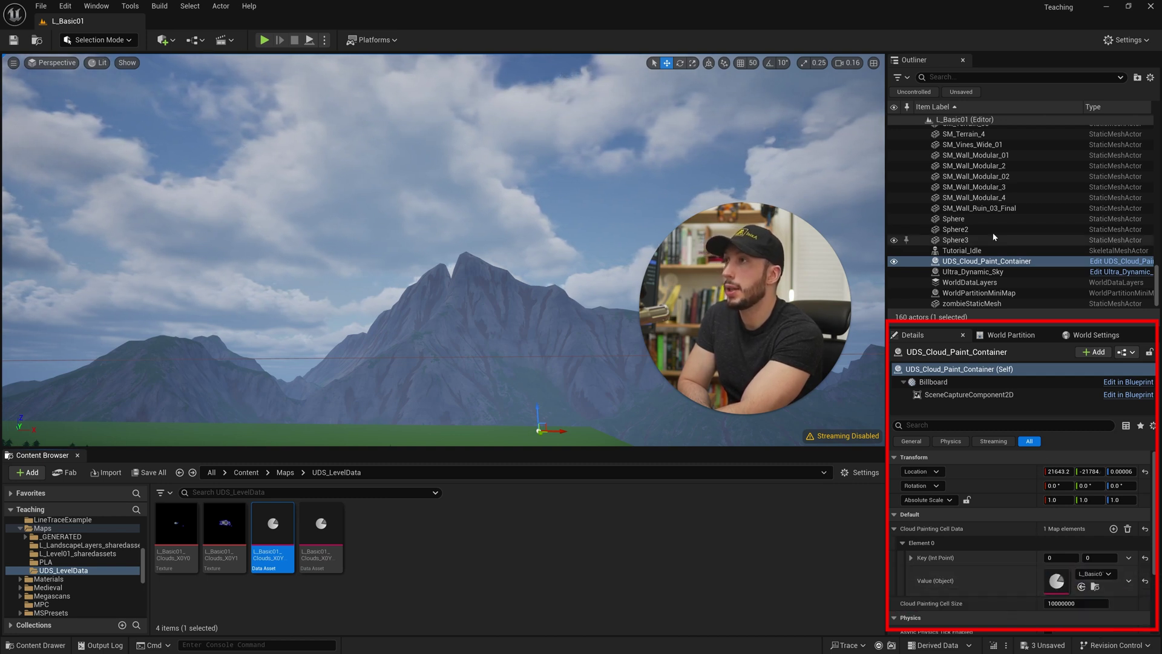
pyautogui.click(969, 271)
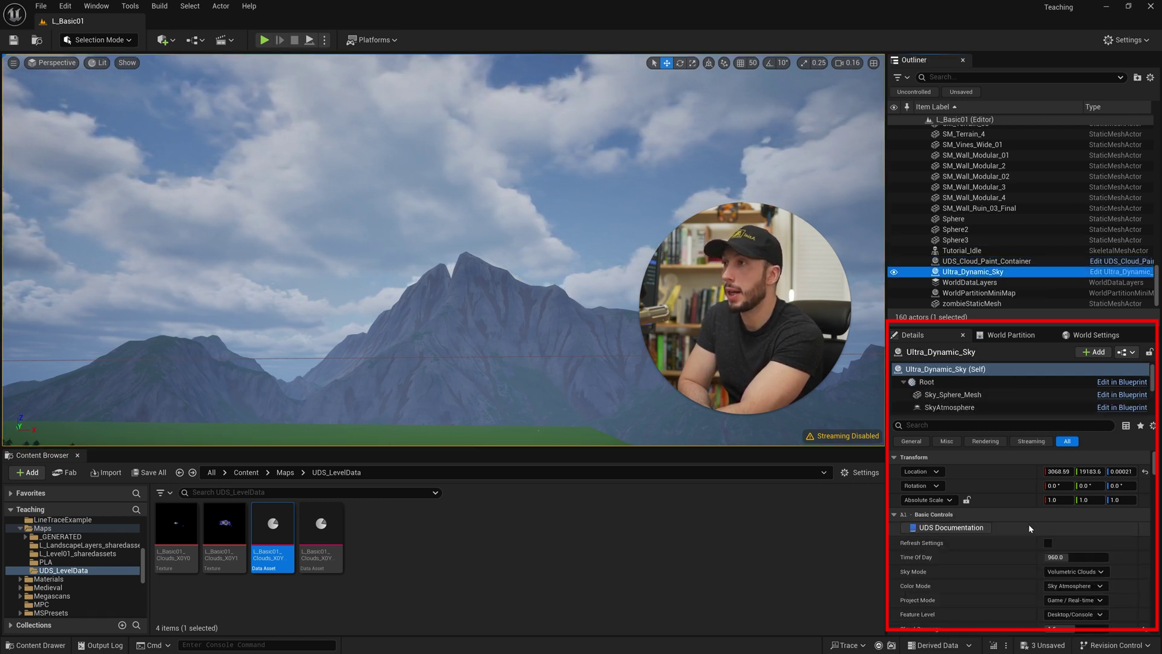
pyautogui.moveTo(503, 305); pyautogui.dragTo(502, 309, button='right')
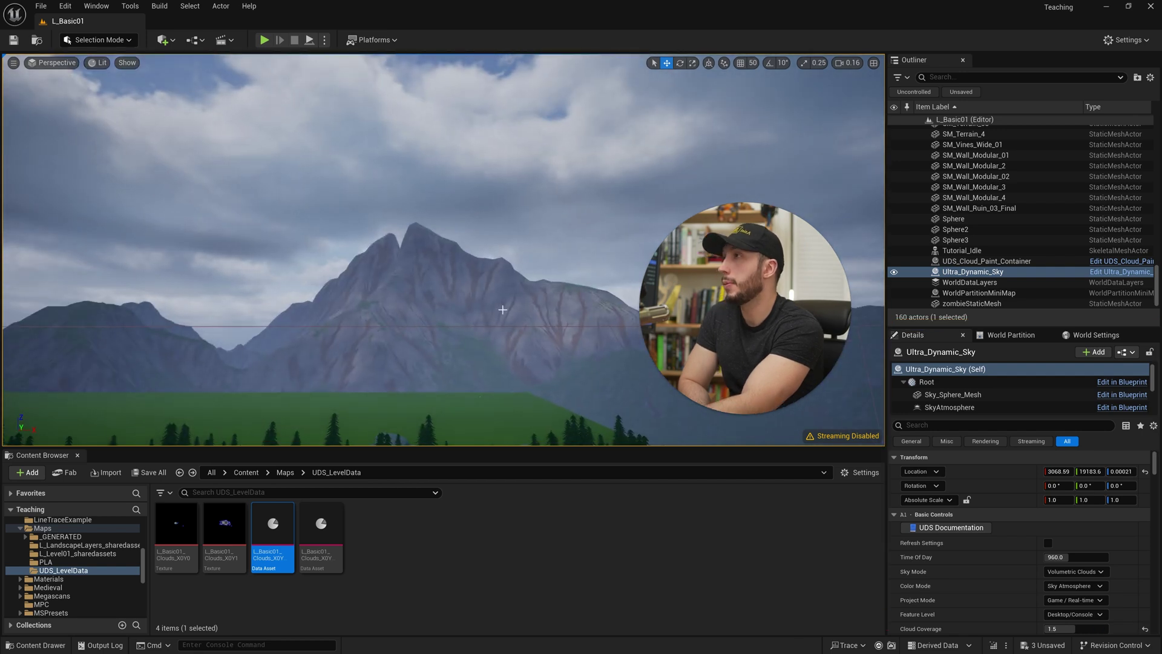